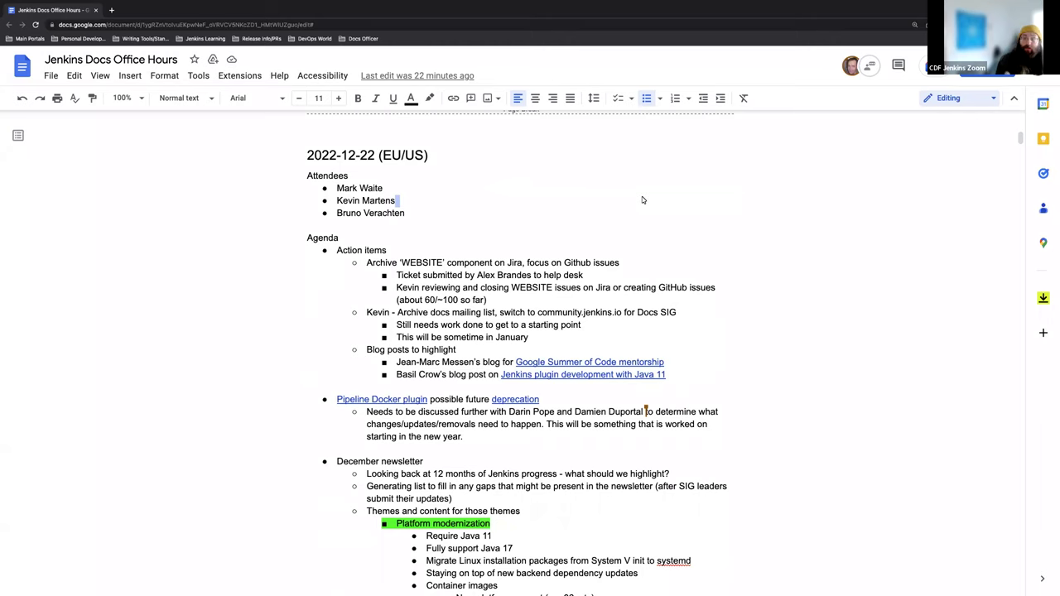
Scroll the 2022-12-22 notes to the 'Blog posts to highlight' entry under Action items
scroll(640, 197, up, 1)
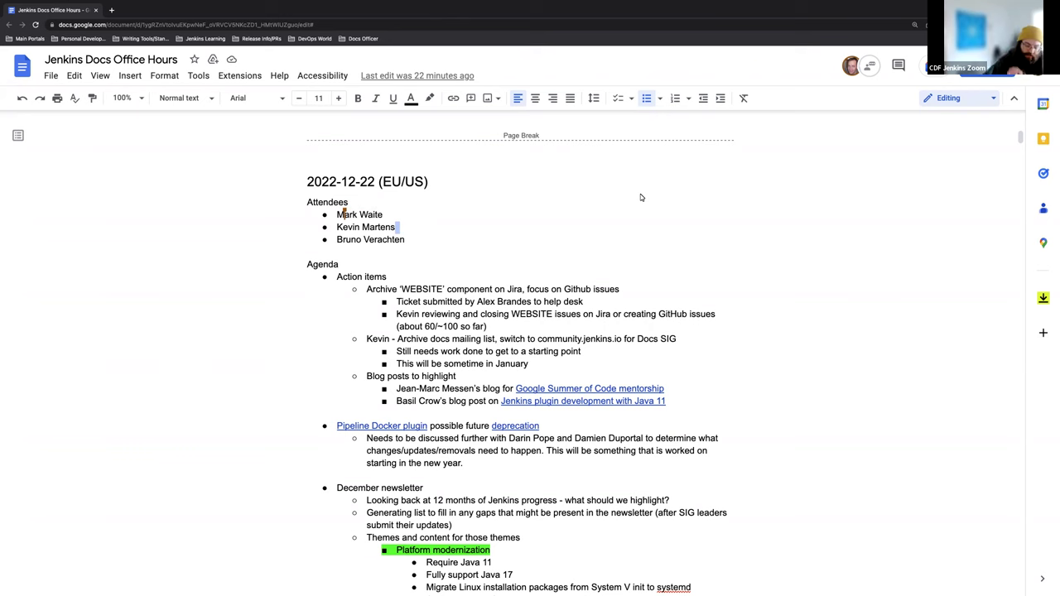
scroll(582, 211, down, 1)
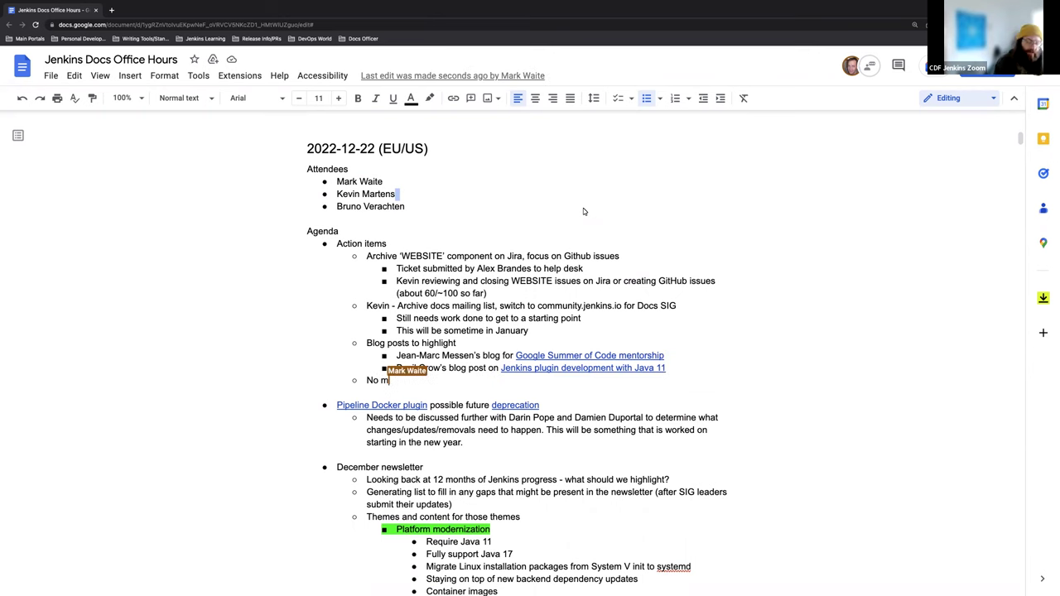
Scroll down past the finished note 'No office hours next week, see you in two weeks'
scroll(560, 198, down, 1)
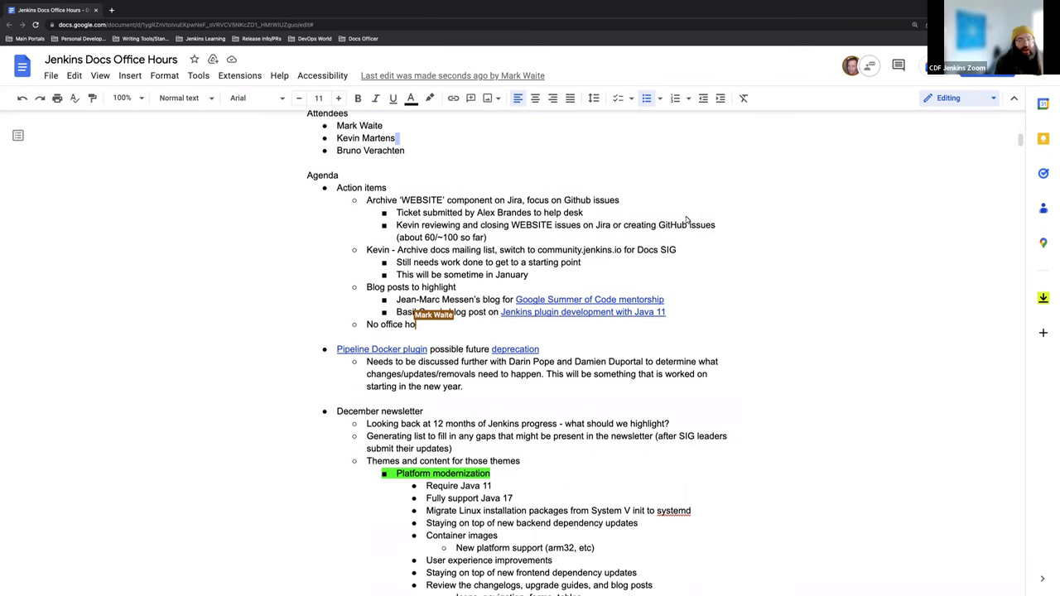
scroll(759, 282, down, 2)
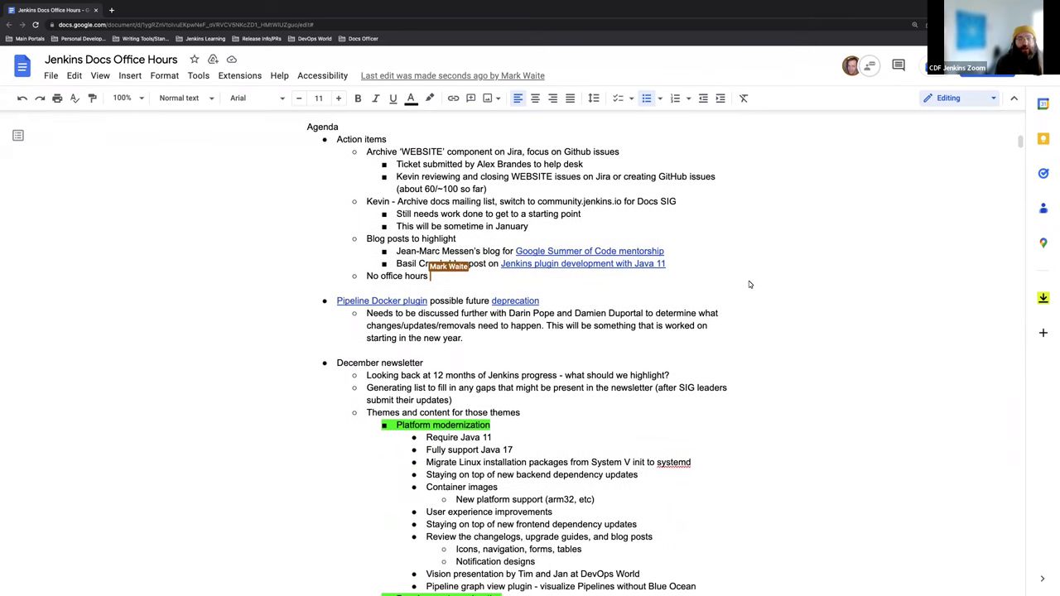
scroll(742, 274, down, 1)
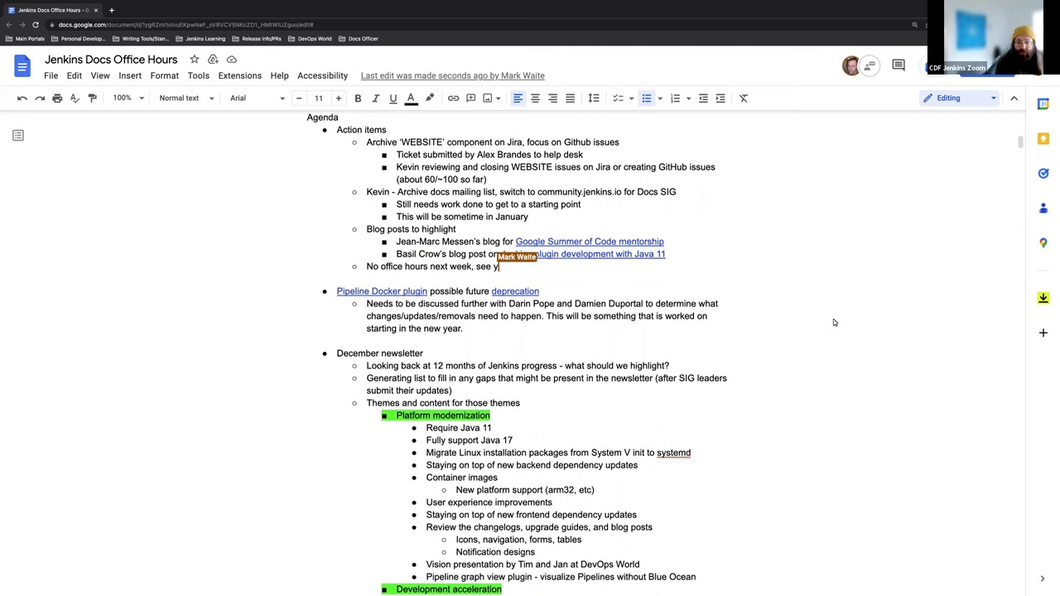
scroll(833, 320, down, 1)
scroll(833, 321, down, 1)
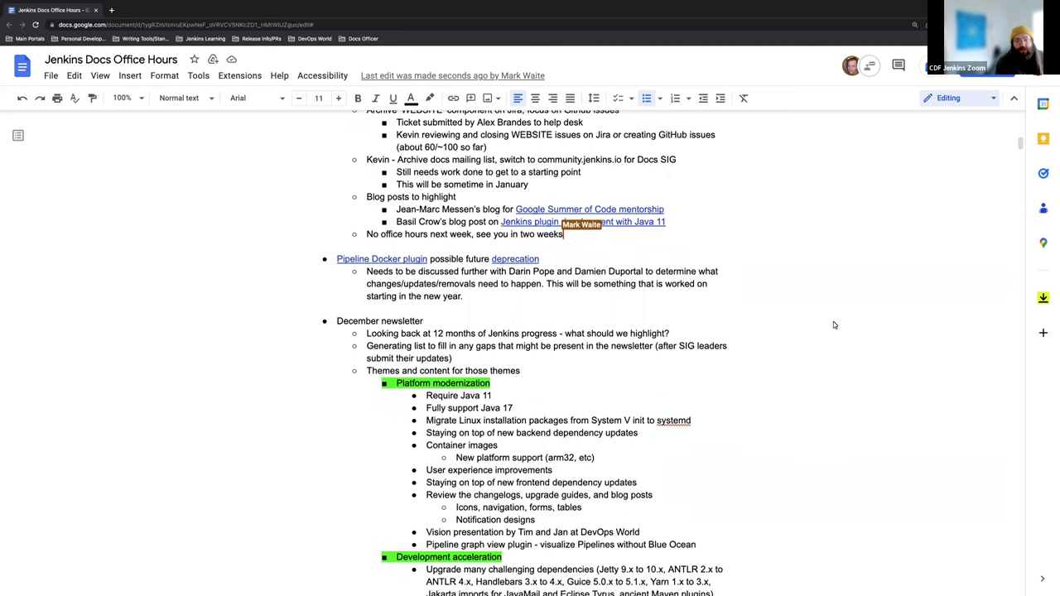
scroll(833, 321, down, 5)
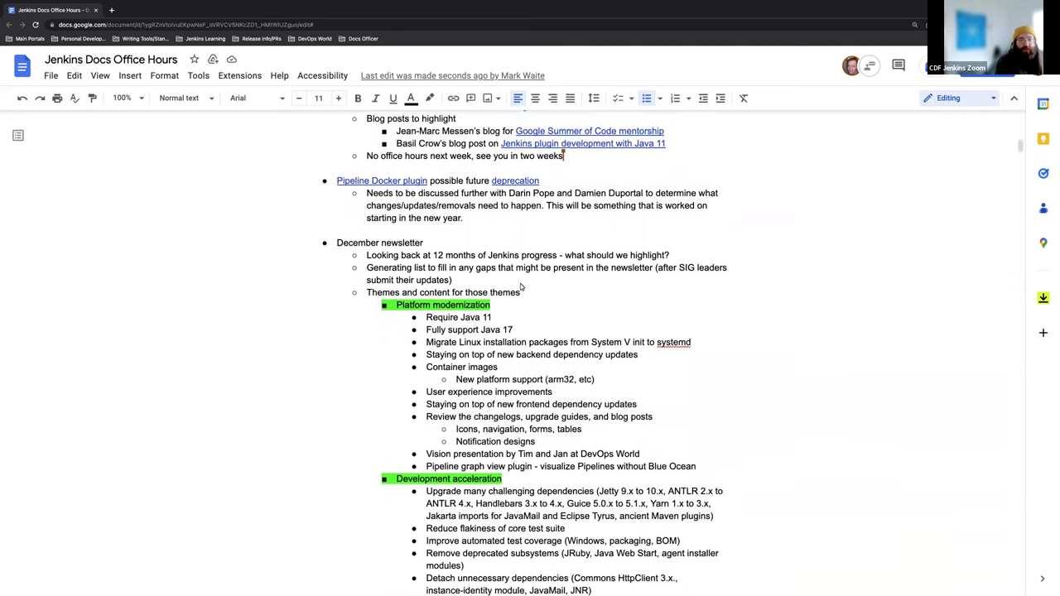
Scroll through the December newsletter theme sections down to the Pull Requests backlog item
scroll(521, 287, down, 5)
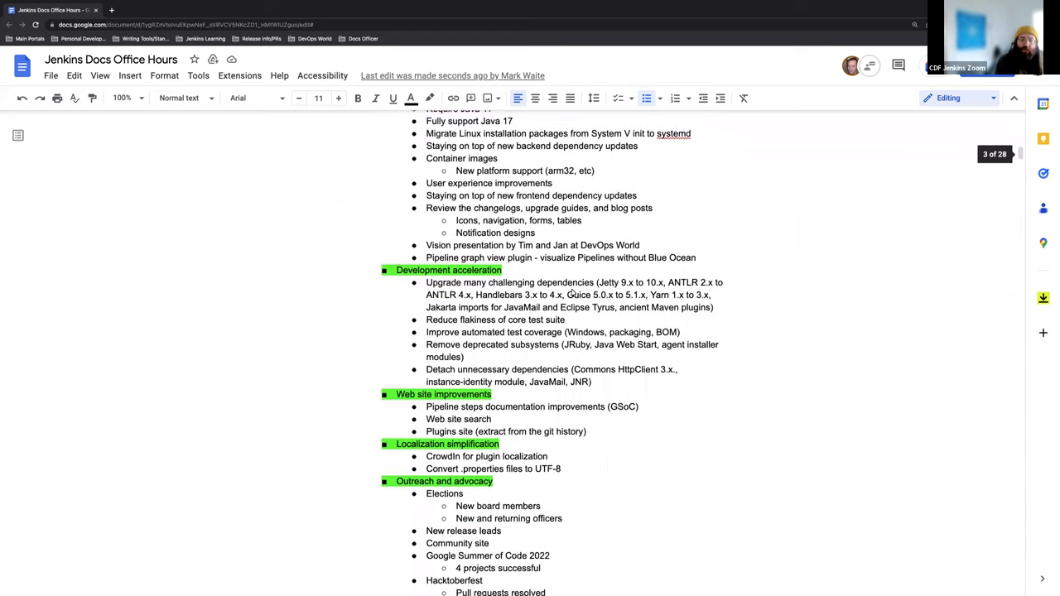
scroll(570, 291, down, 10)
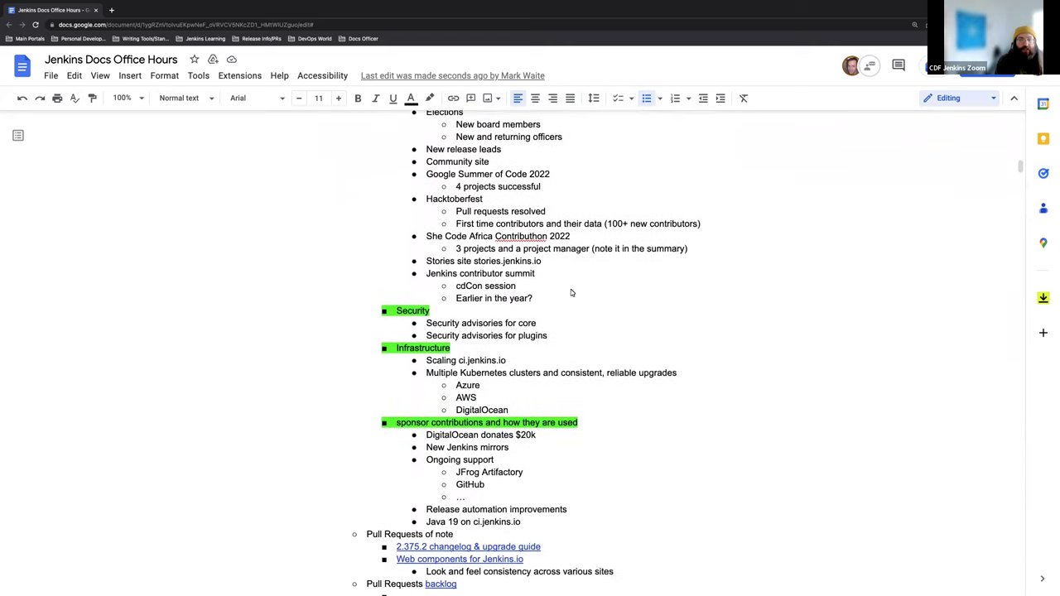
scroll(570, 291, down, 1)
scroll(570, 292, up, 2)
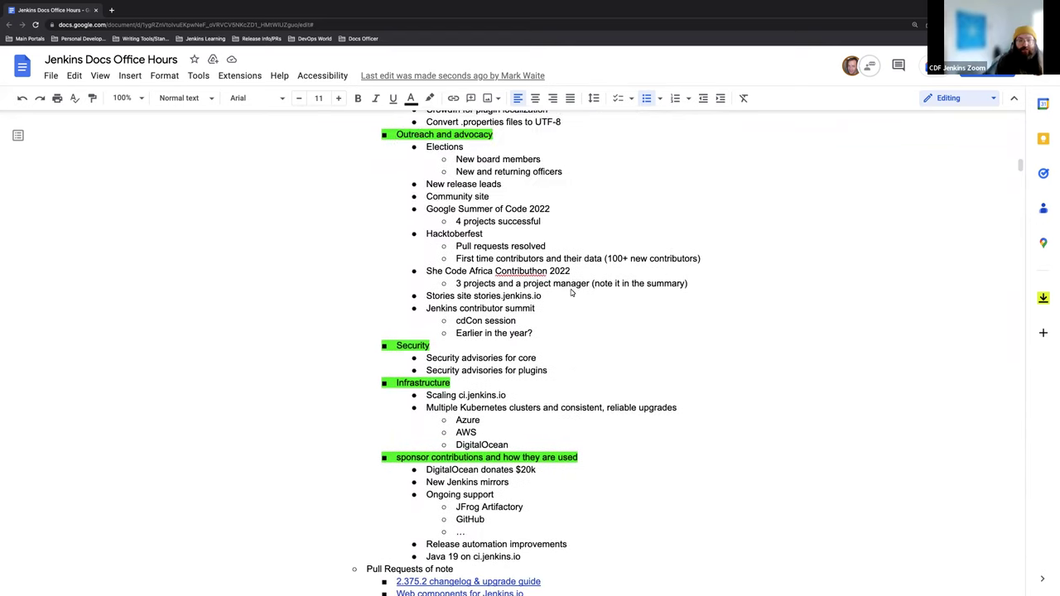
scroll(571, 292, up, 10)
scroll(571, 291, down, 2)
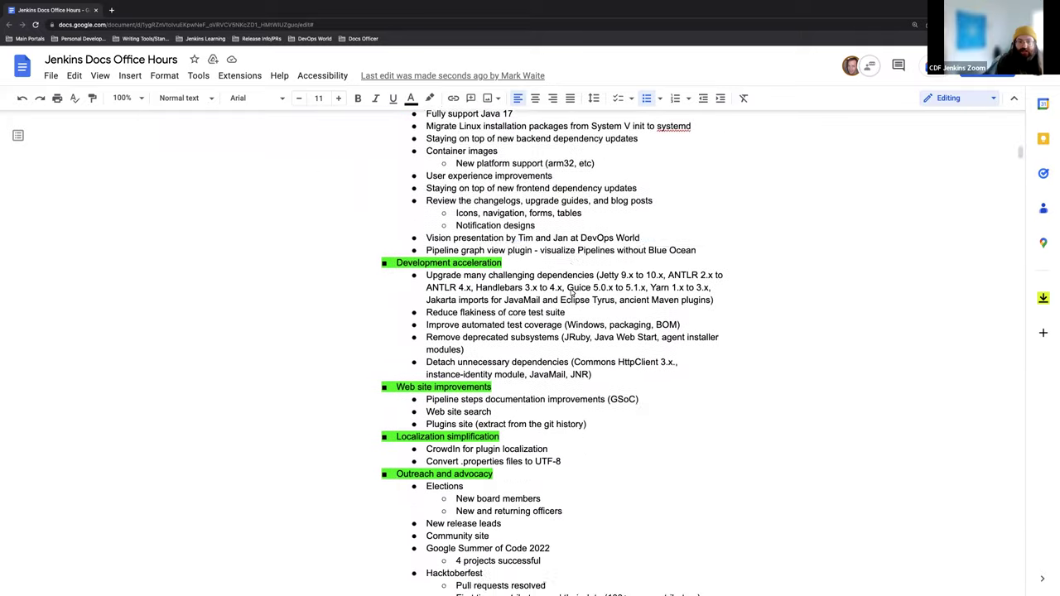
scroll(570, 292, down, 12)
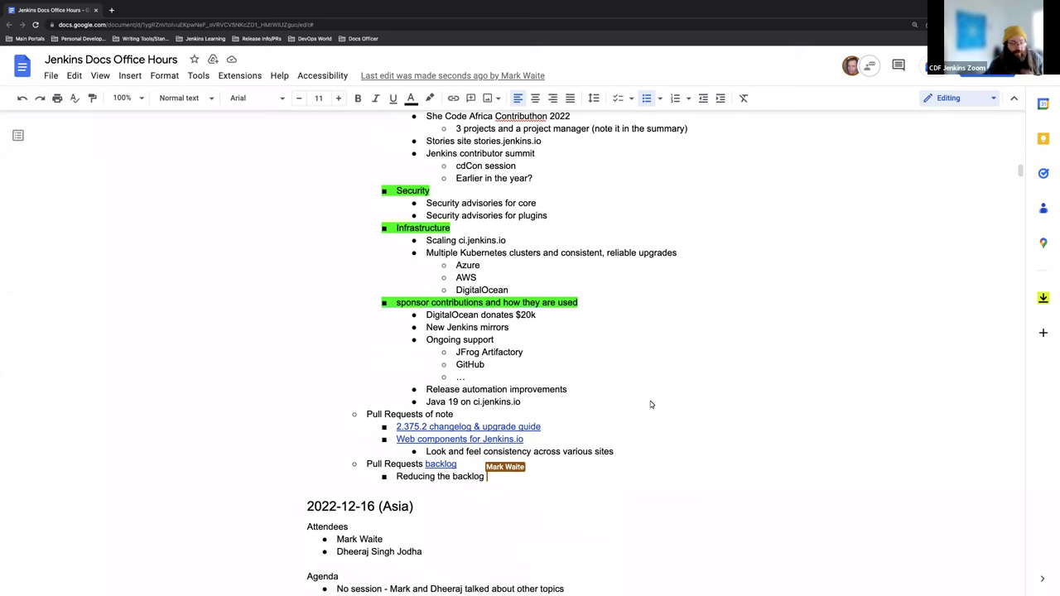
Scroll up to the 2022-12-22 (EU/US) heading with attendees and action items, then back down
scroll(651, 400, up, 10)
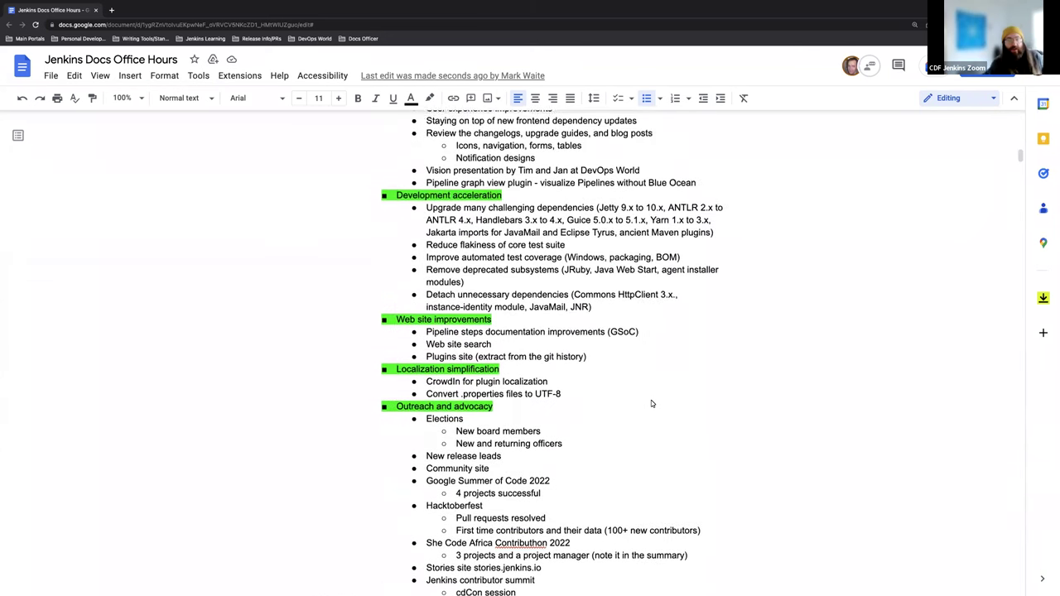
scroll(651, 405, up, 5)
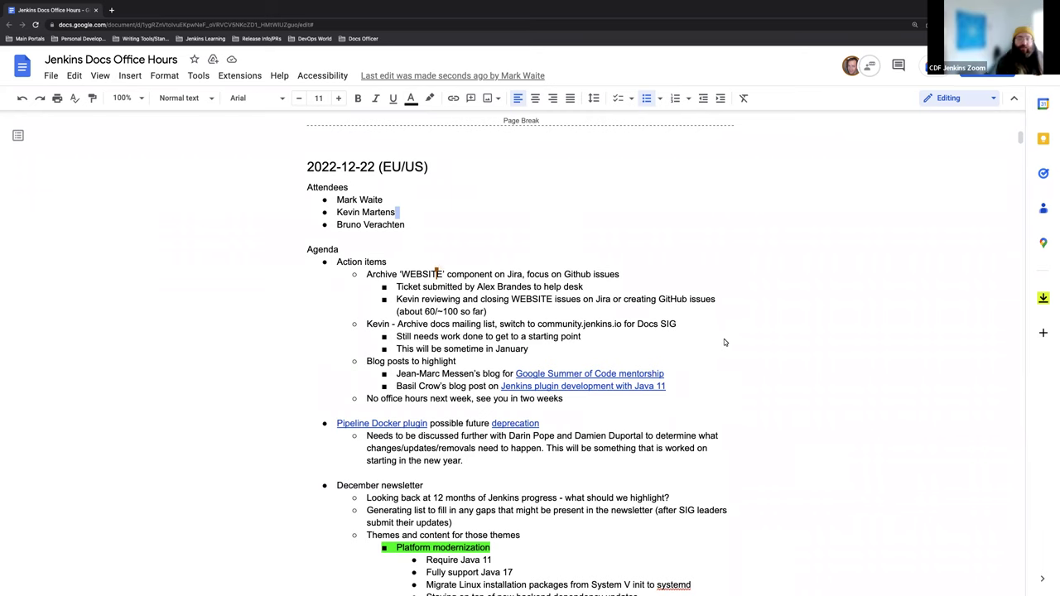
scroll(702, 344, down, 1)
scroll(704, 346, down, 1)
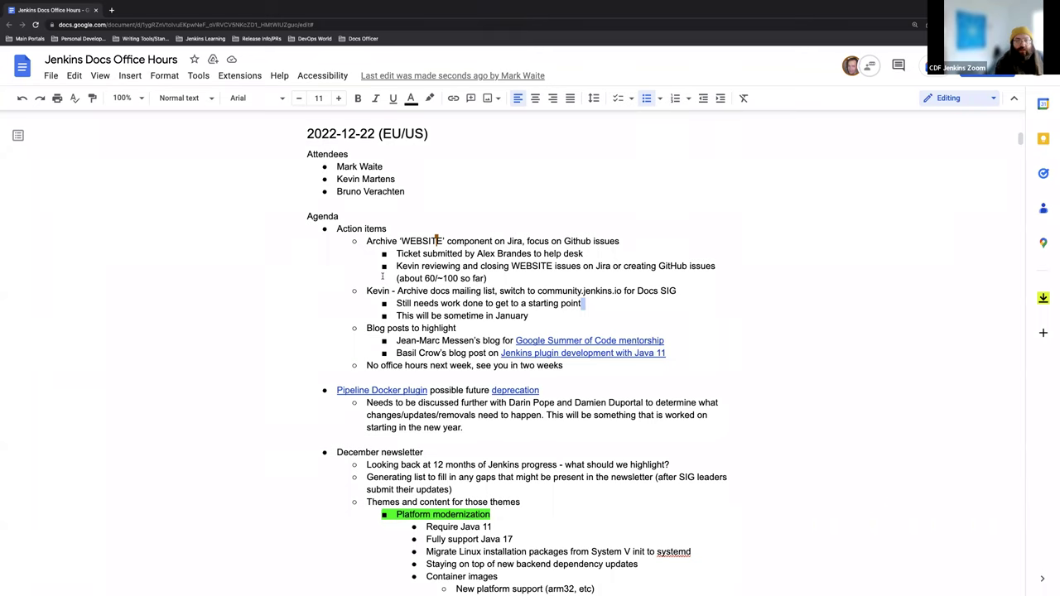
scroll(471, 292, down, 1)
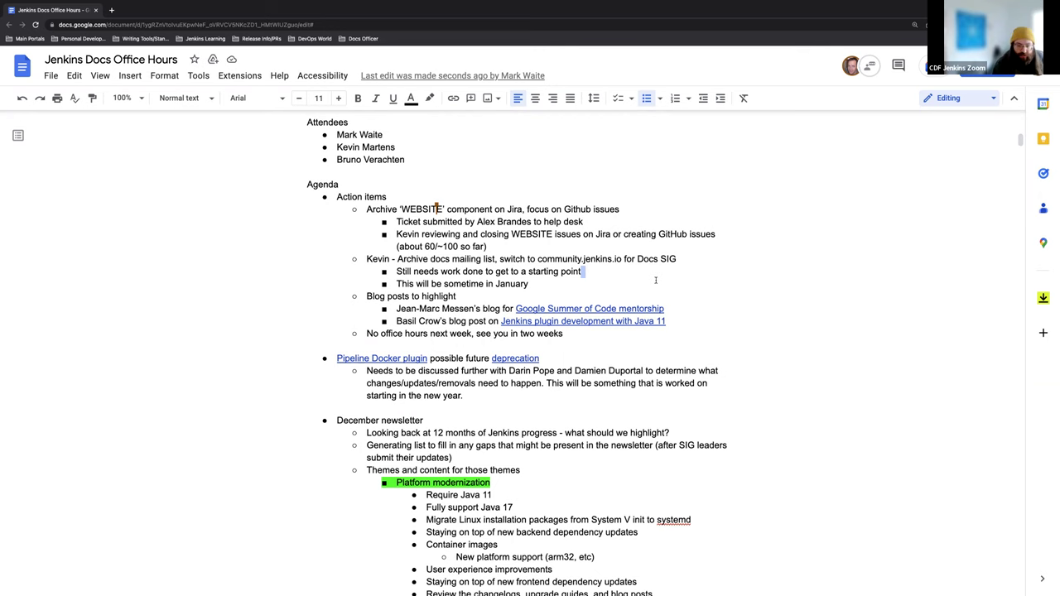
scroll(650, 281, down, 1)
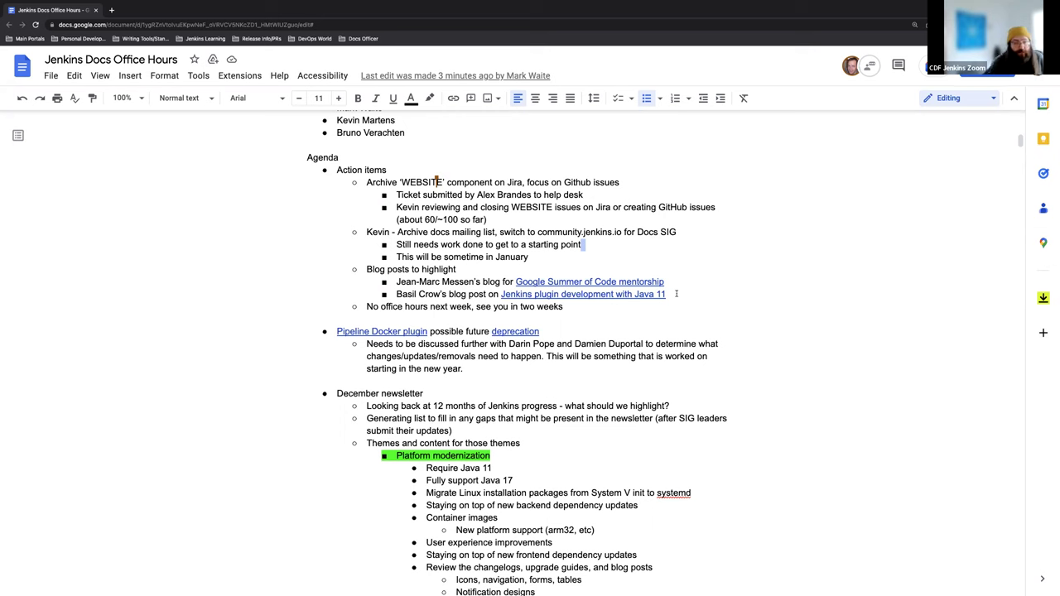
scroll(629, 305, down, 1)
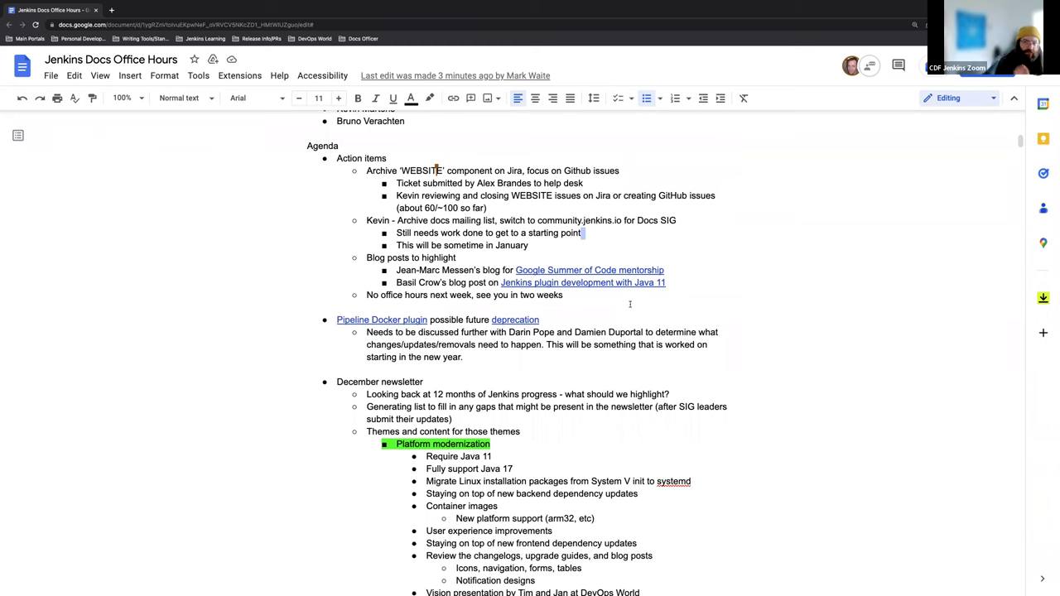
scroll(623, 303, down, 3)
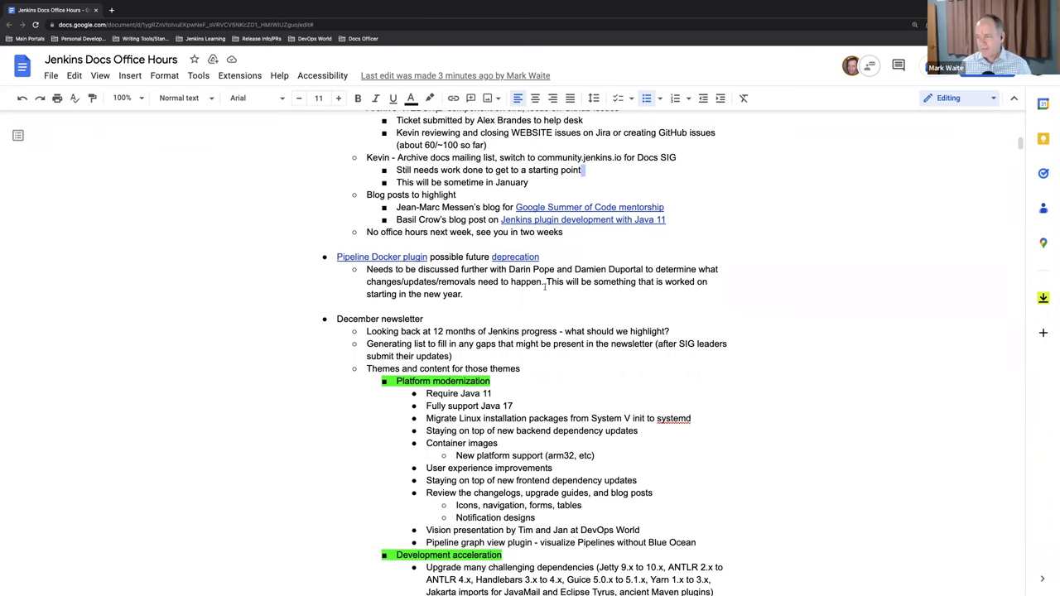
scroll(538, 296, down, 1)
scroll(538, 296, down, 1)
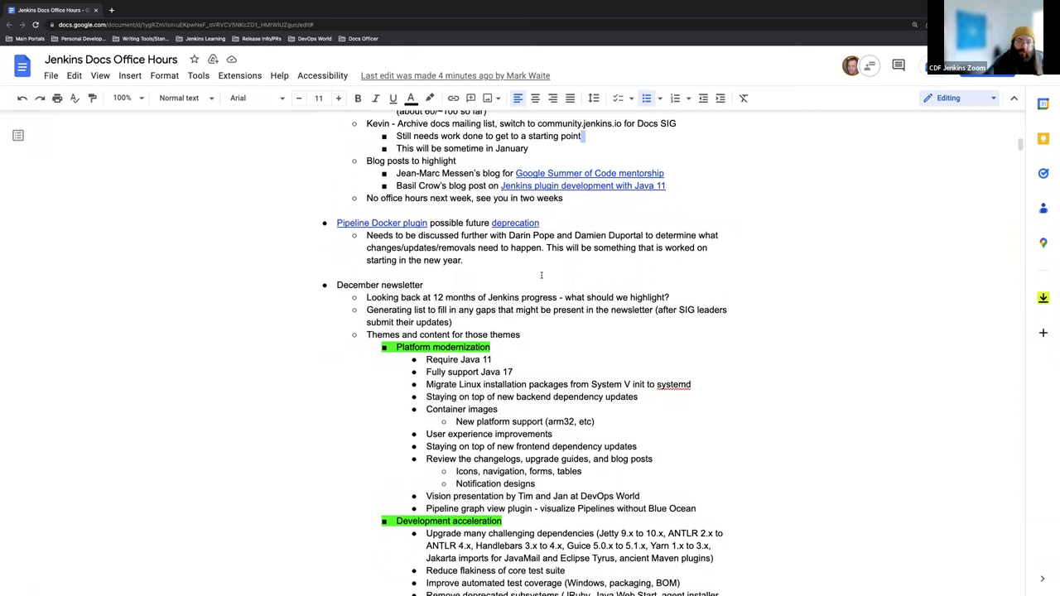
scroll(579, 290, down, 3)
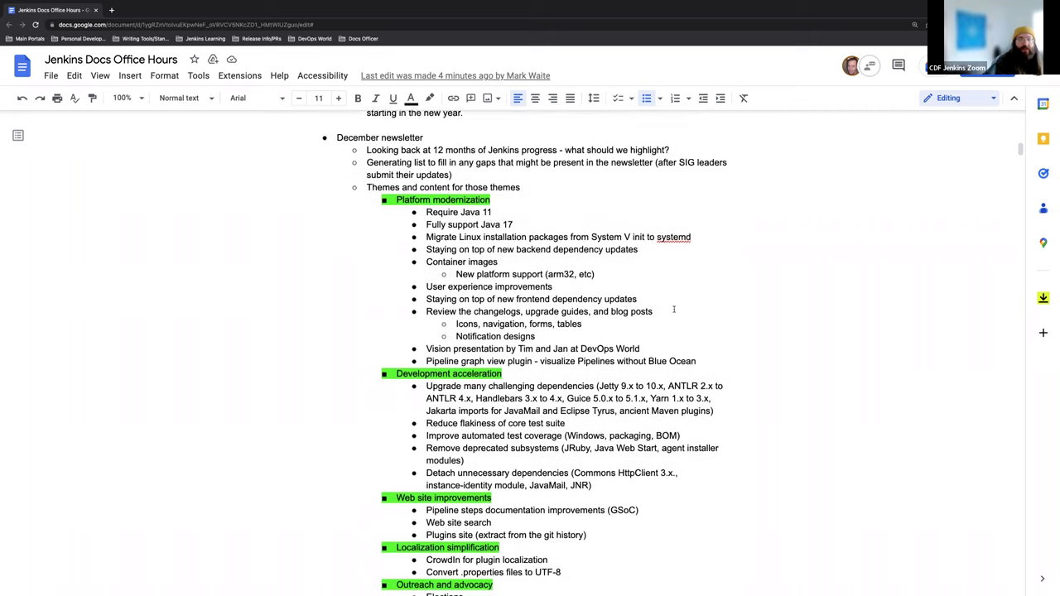
scroll(658, 306, down, 1)
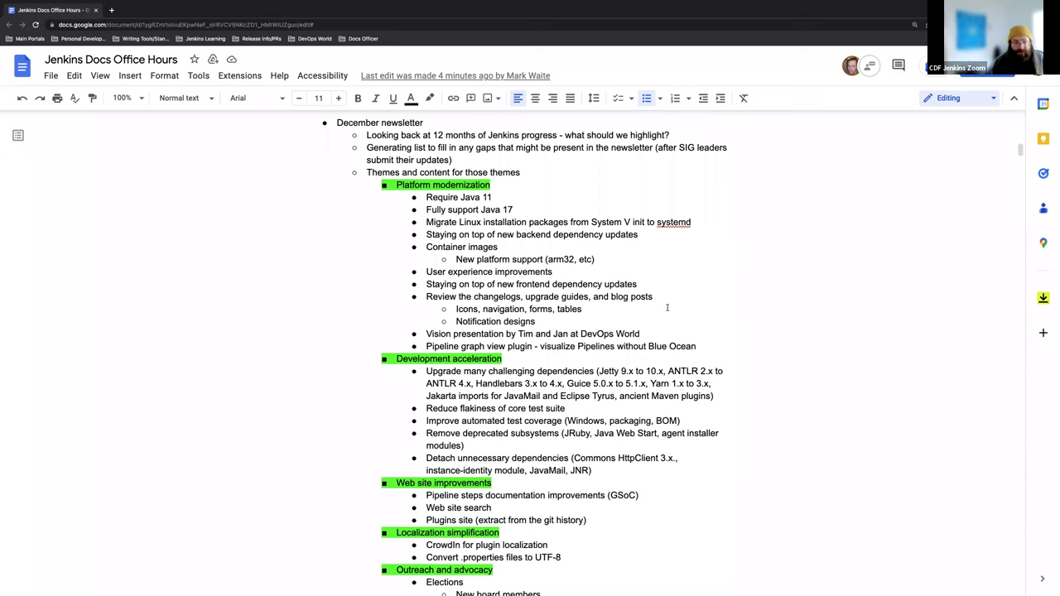
scroll(668, 302, down, 1)
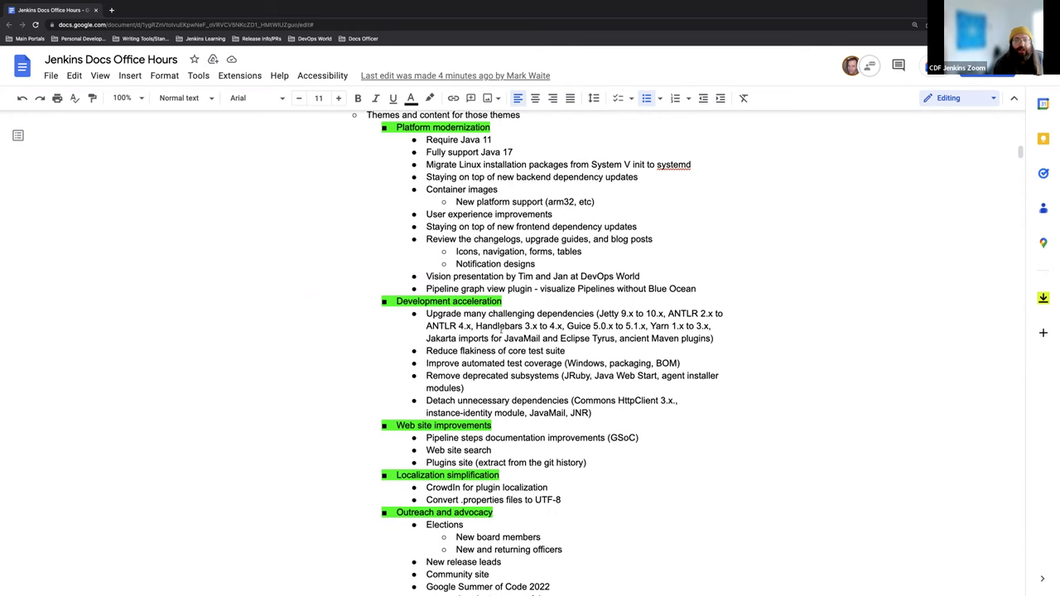
scroll(460, 425, down, 1)
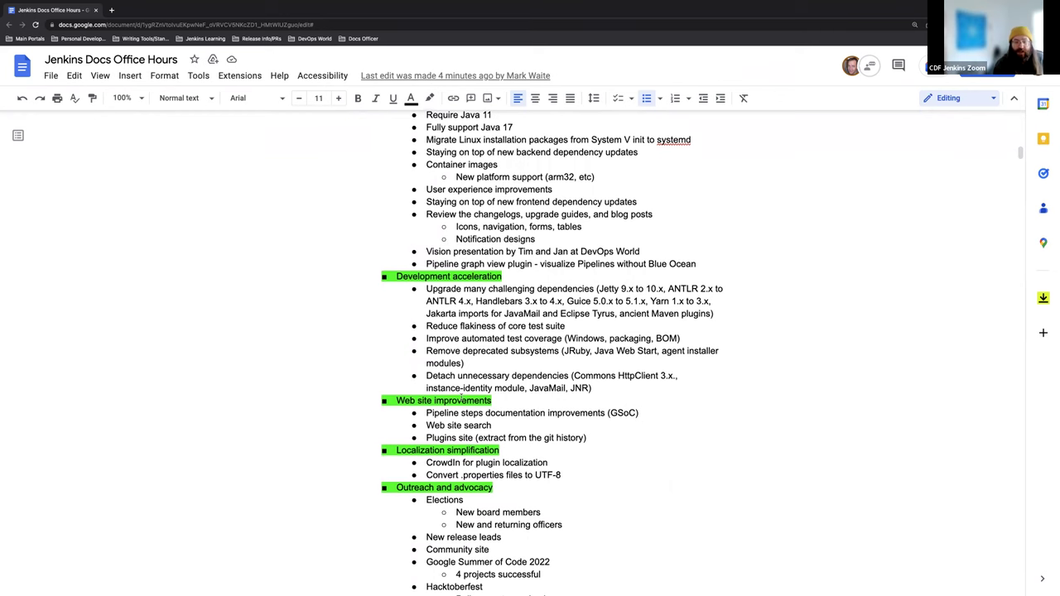
scroll(460, 414, down, 1)
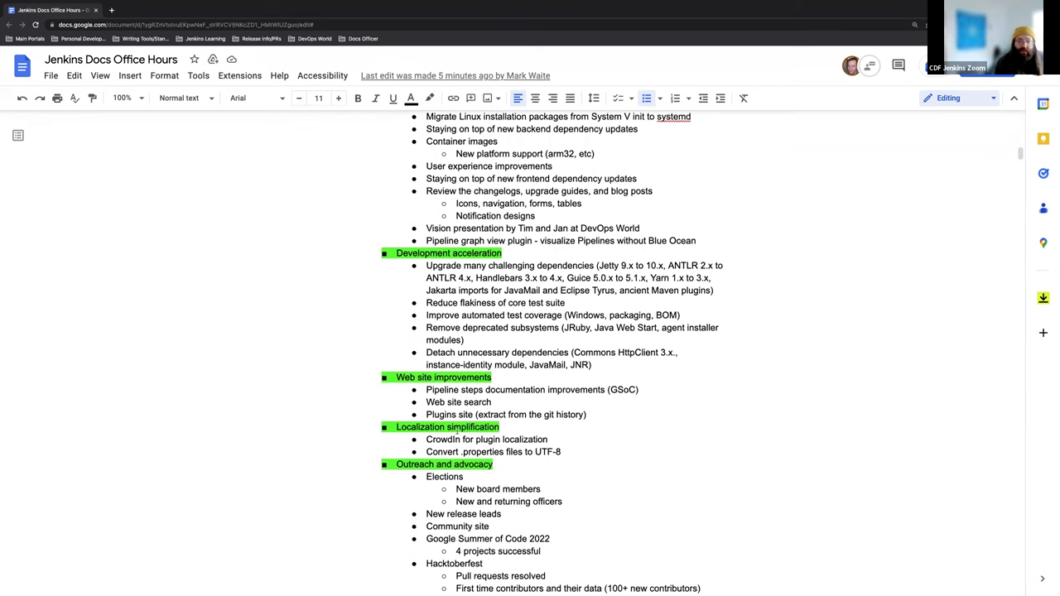
scroll(454, 426, down, 1)
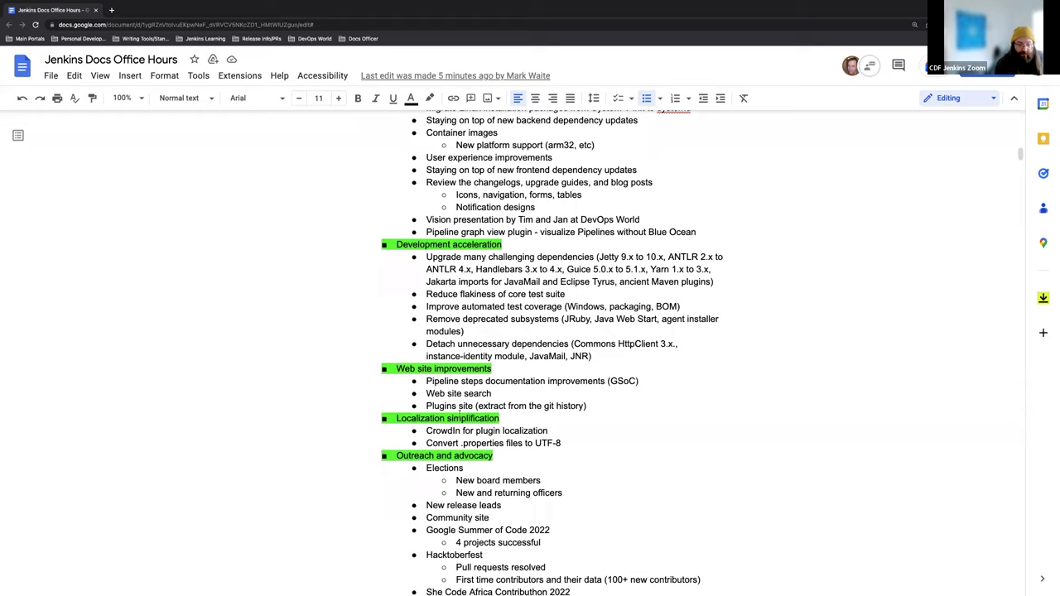
scroll(460, 407, down, 5)
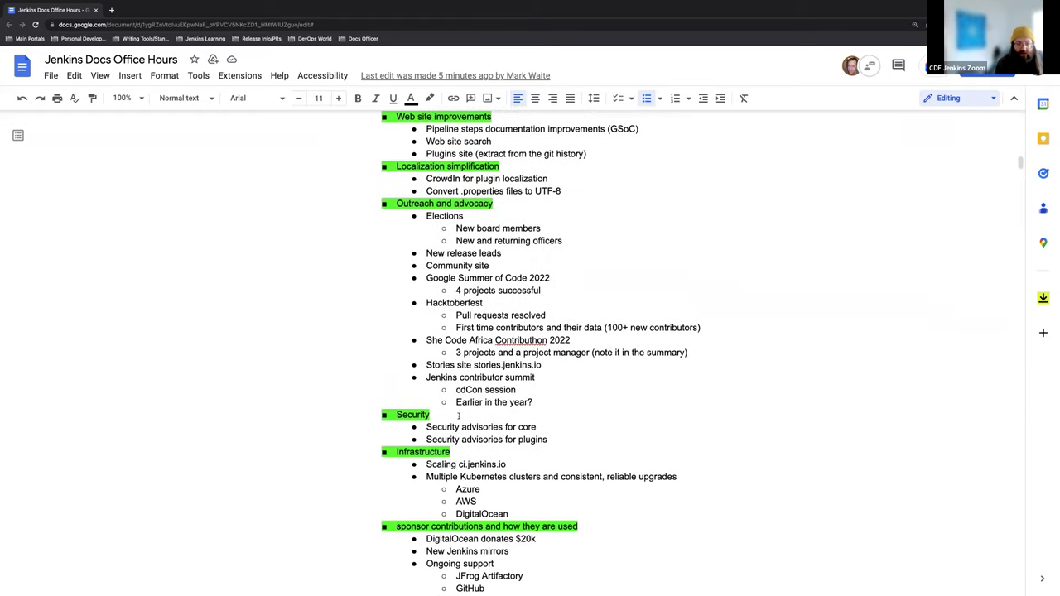
scroll(459, 415, down, 2)
scroll(430, 391, down, 1)
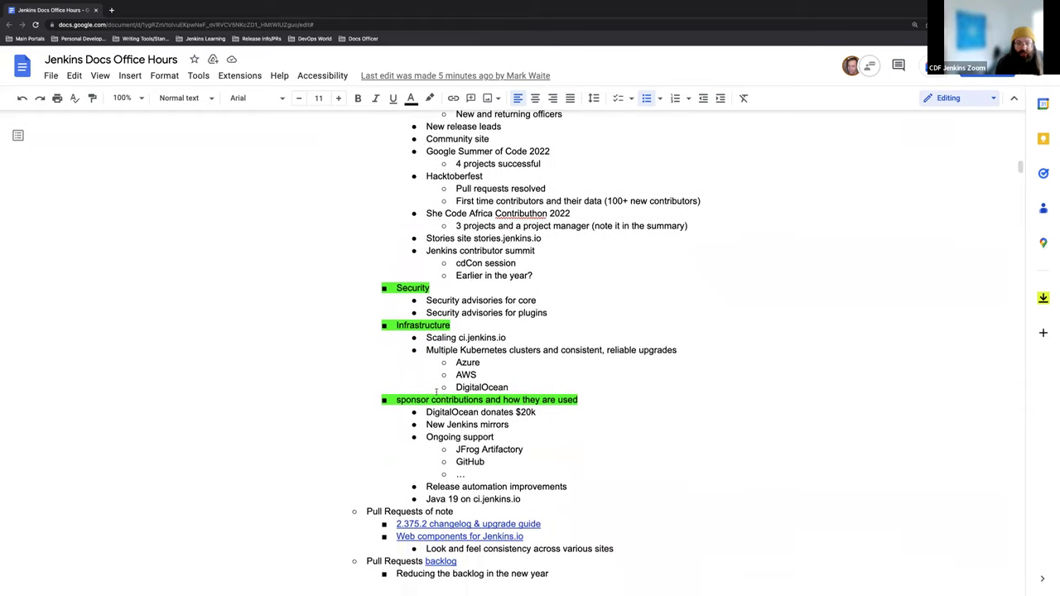
scroll(456, 389, up, 3)
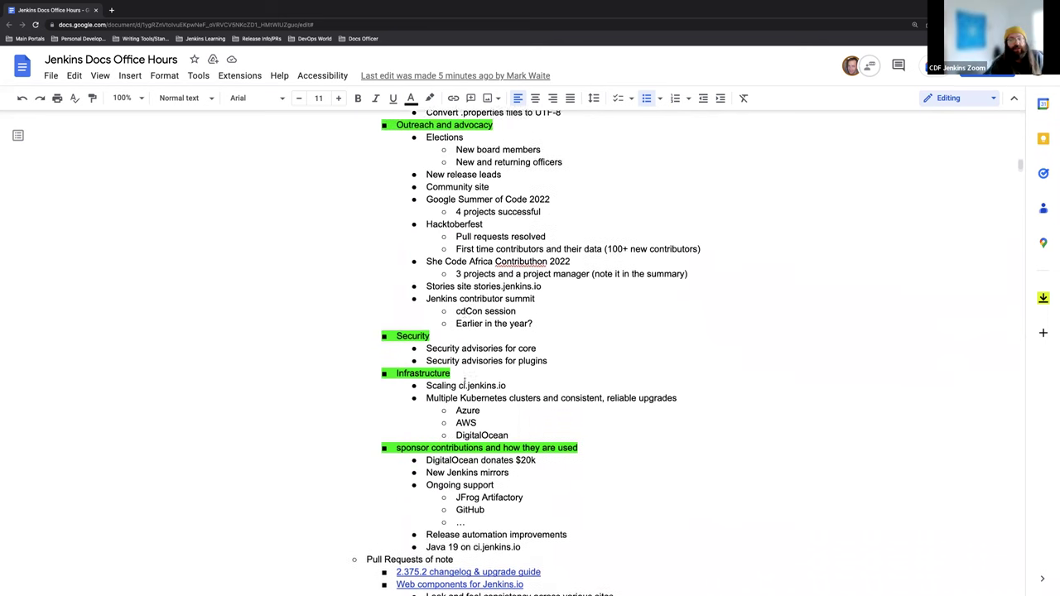
scroll(464, 382, up, 5)
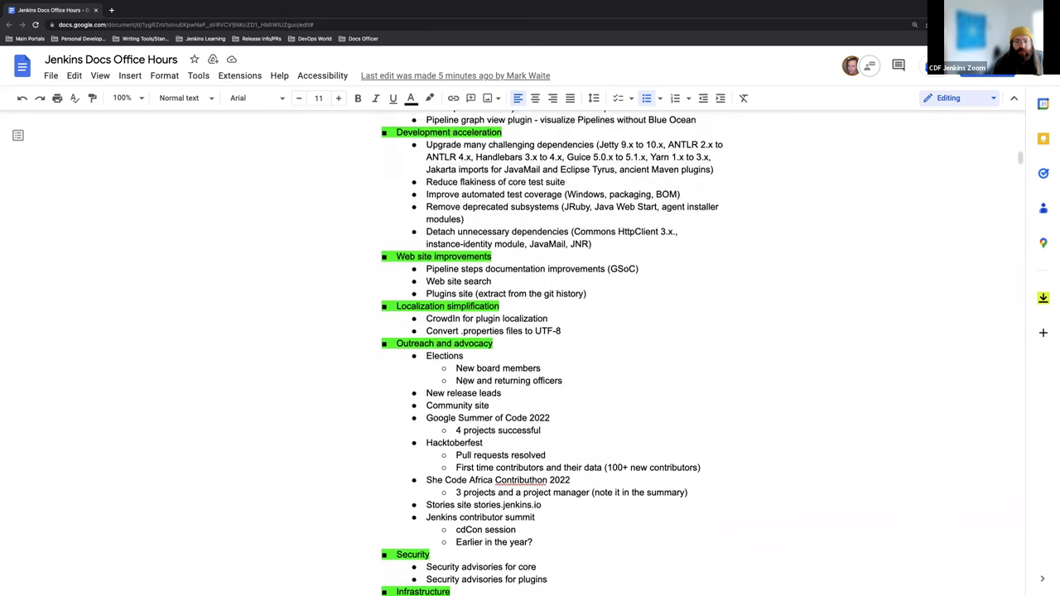
scroll(465, 380, up, 4)
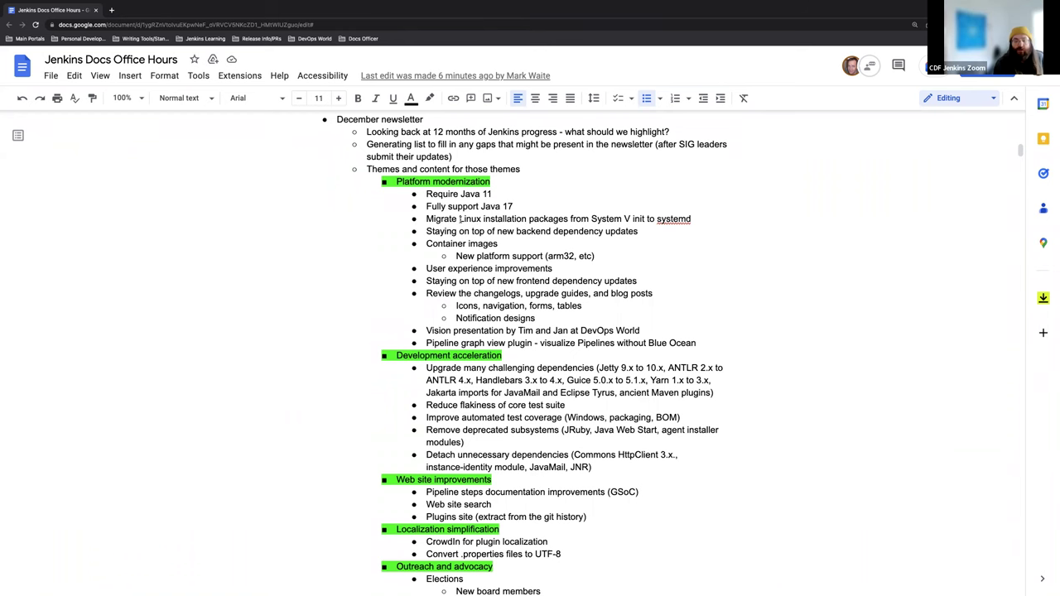
scroll(484, 310, down, 1)
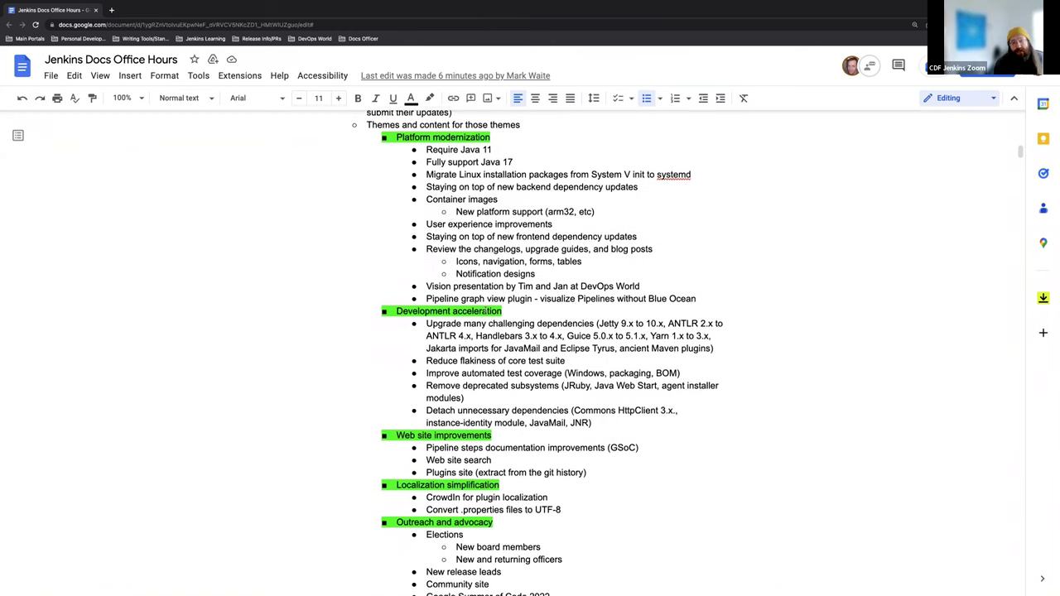
scroll(484, 311, down, 1)
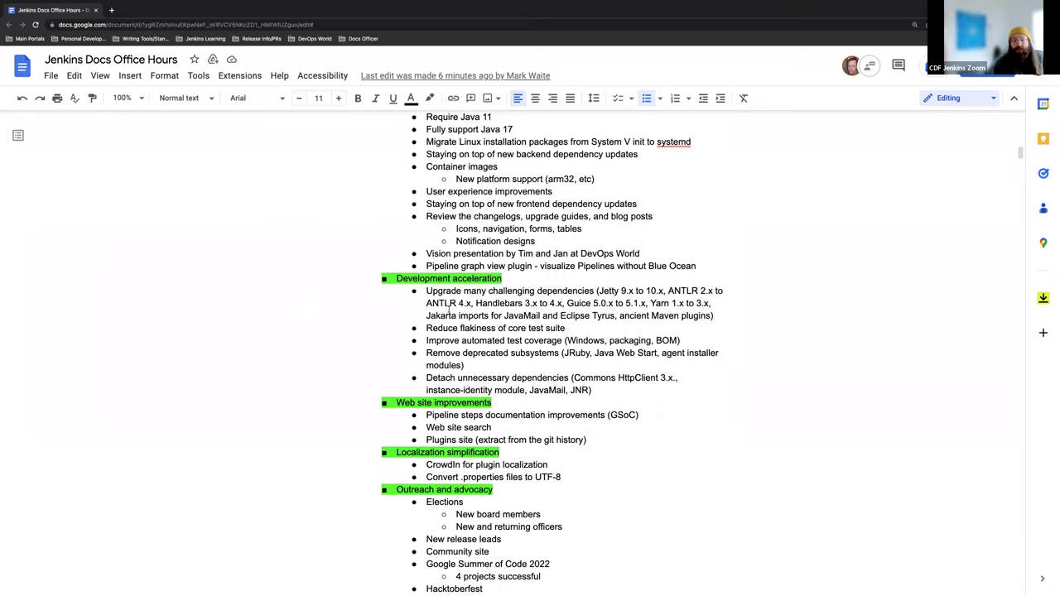
scroll(459, 298, down, 1)
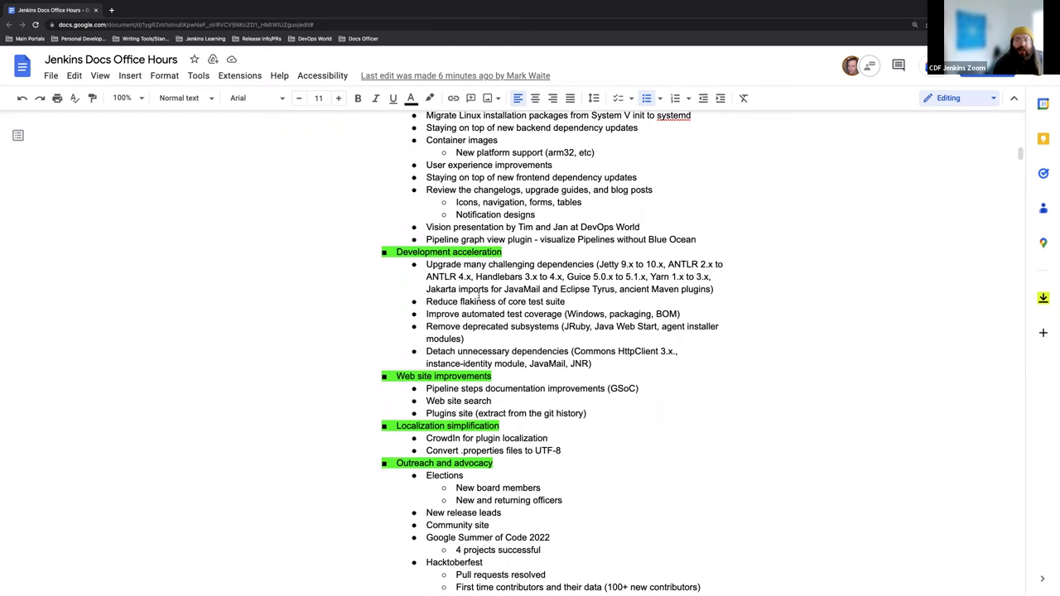
scroll(522, 300, down, 2)
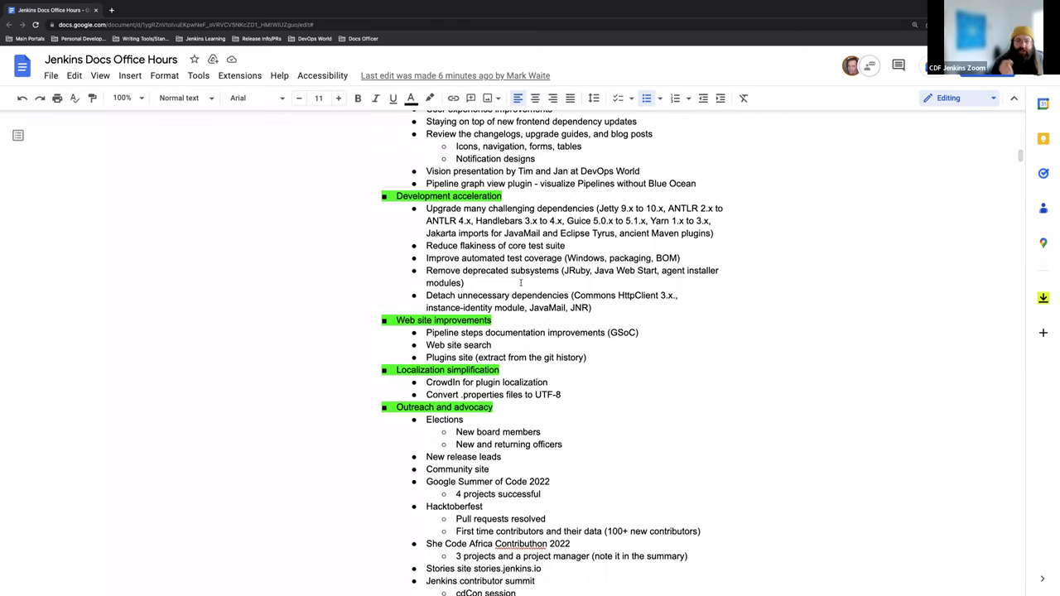
scroll(509, 287, down, 3)
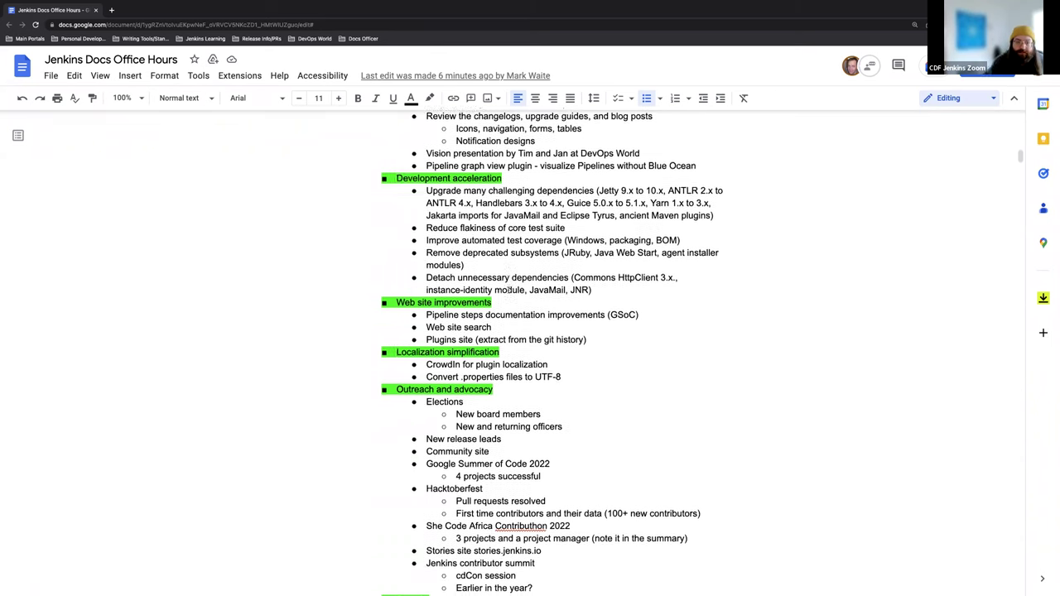
scroll(513, 290, down, 4)
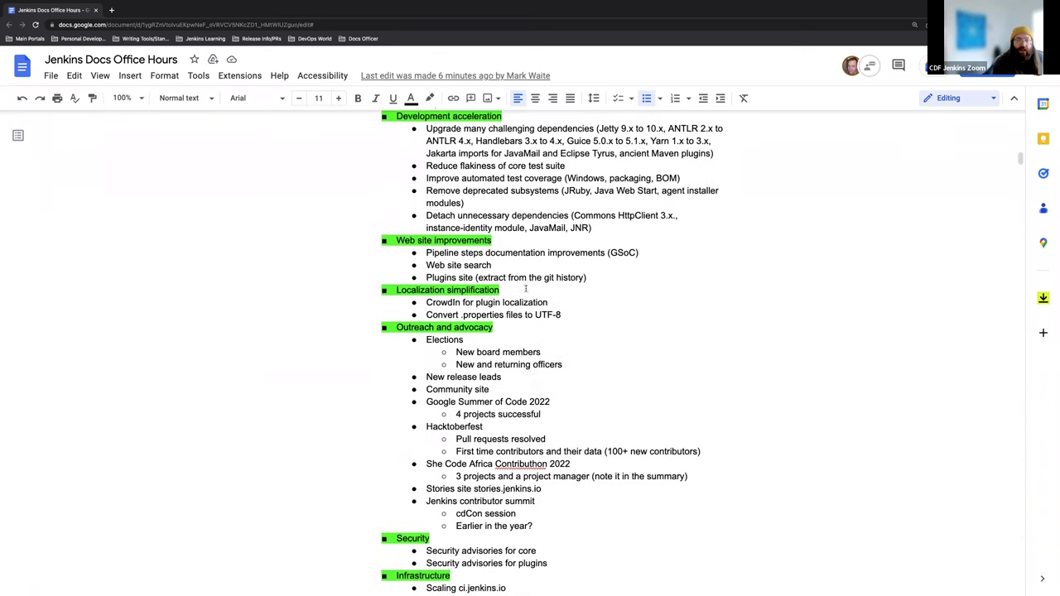
scroll(526, 281, down, 3)
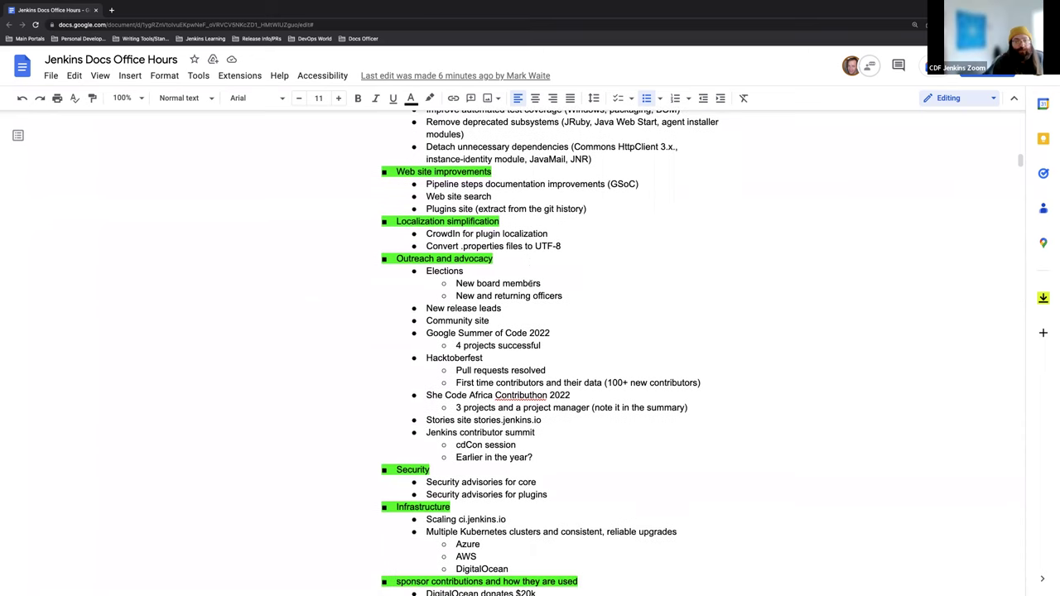
scroll(523, 277, up, 8)
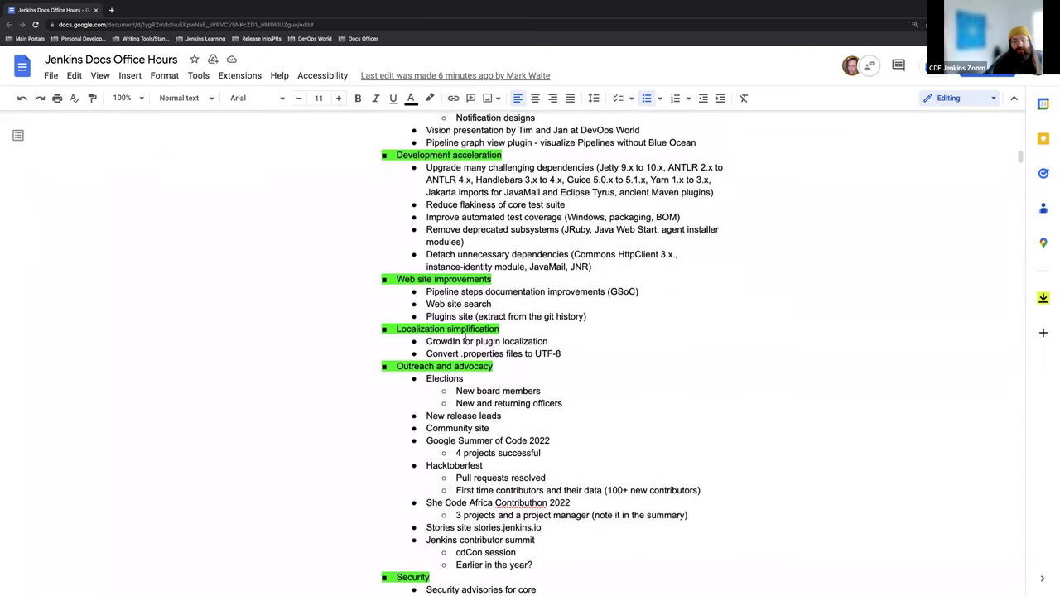
scroll(464, 335, up, 8)
scroll(465, 336, up, 2)
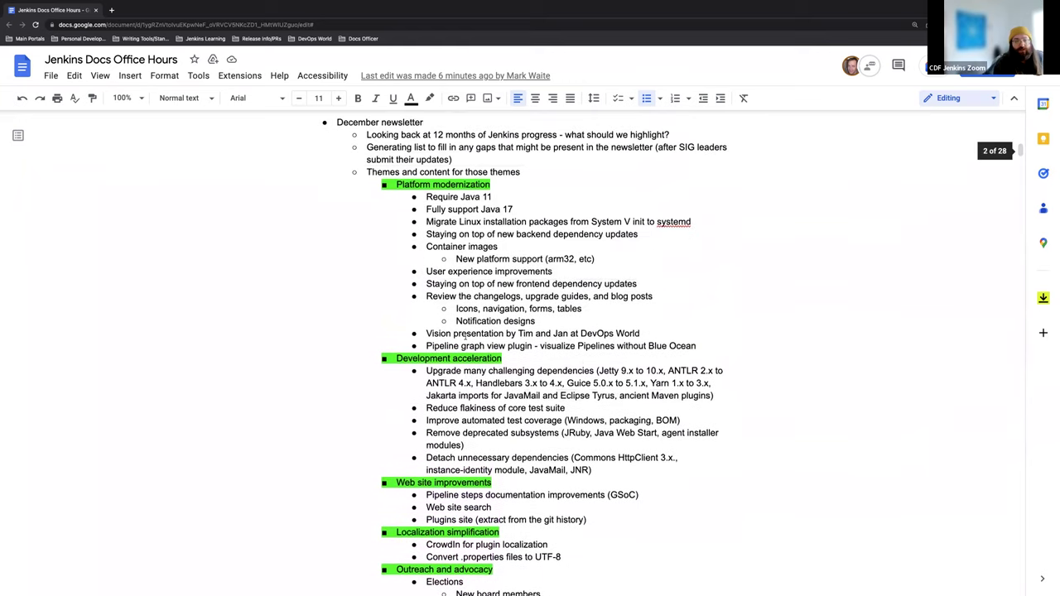
scroll(472, 373, down, 1)
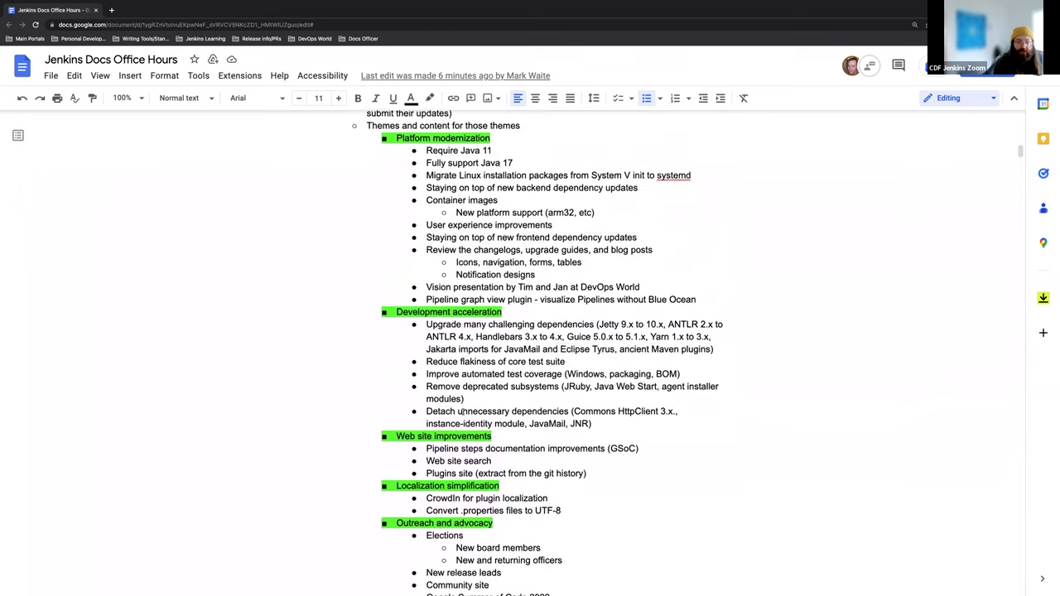
scroll(479, 411, down, 2)
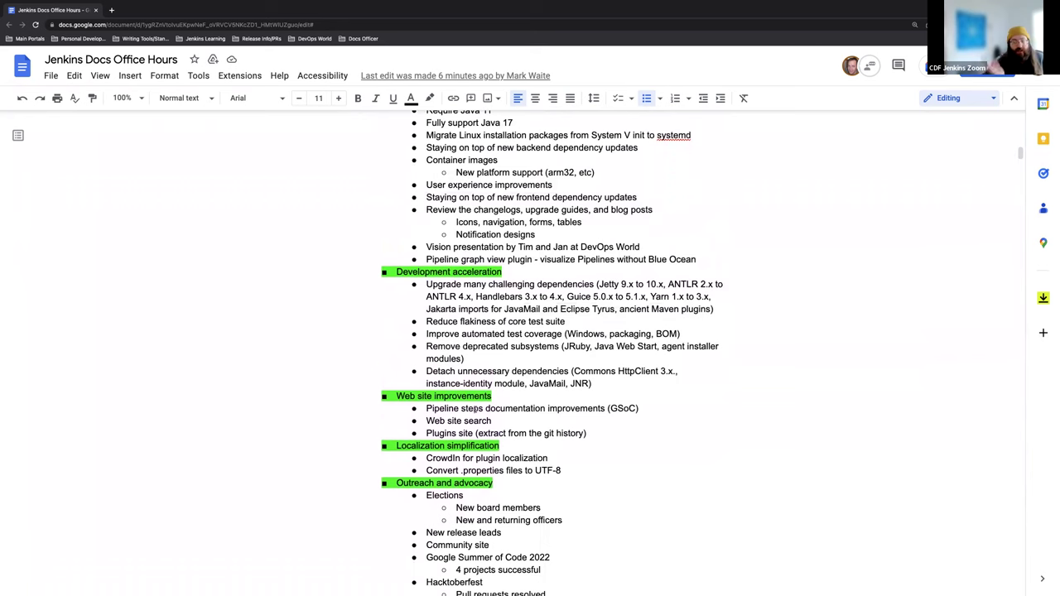
scroll(489, 405, down, 5)
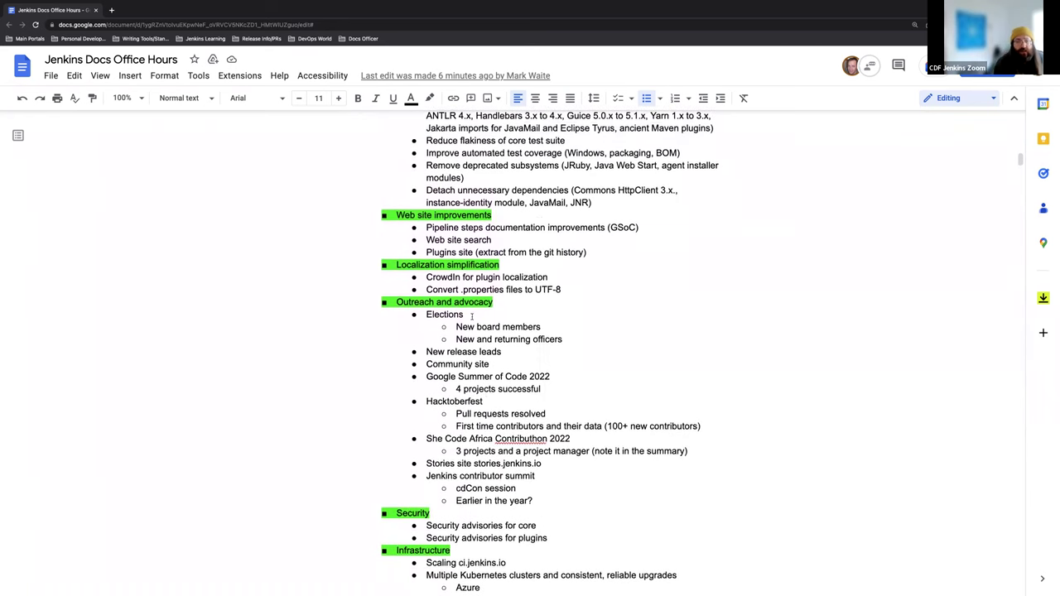
scroll(472, 316, down, 1)
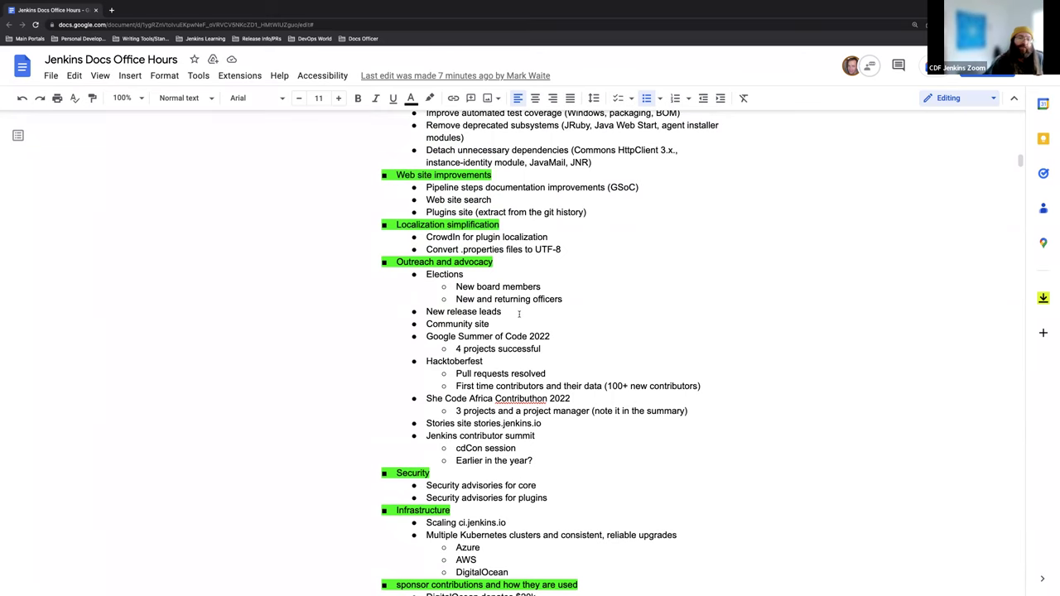
scroll(493, 324, down, 1)
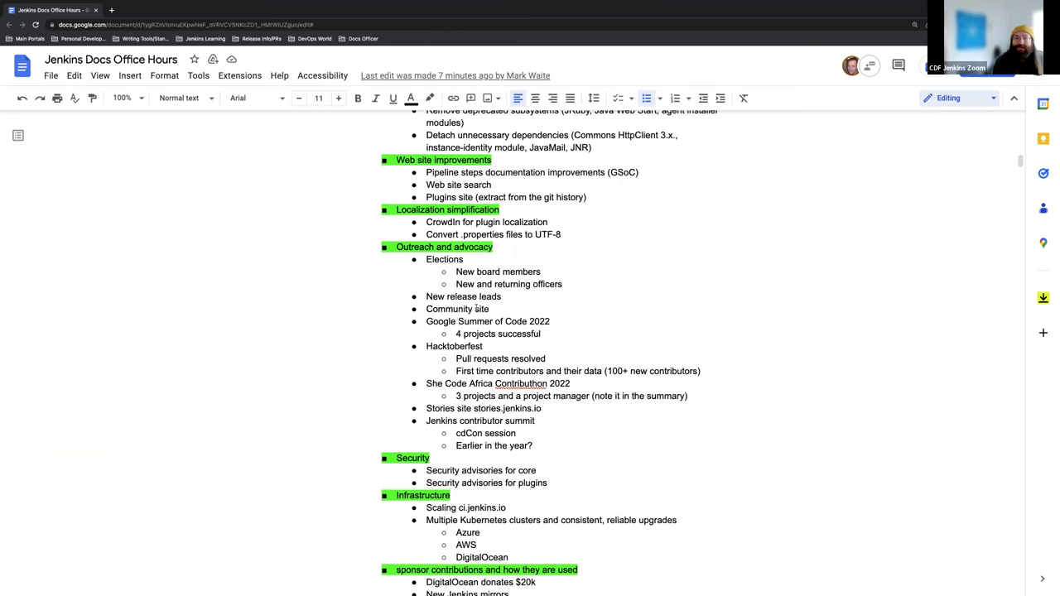
scroll(476, 308, down, 2)
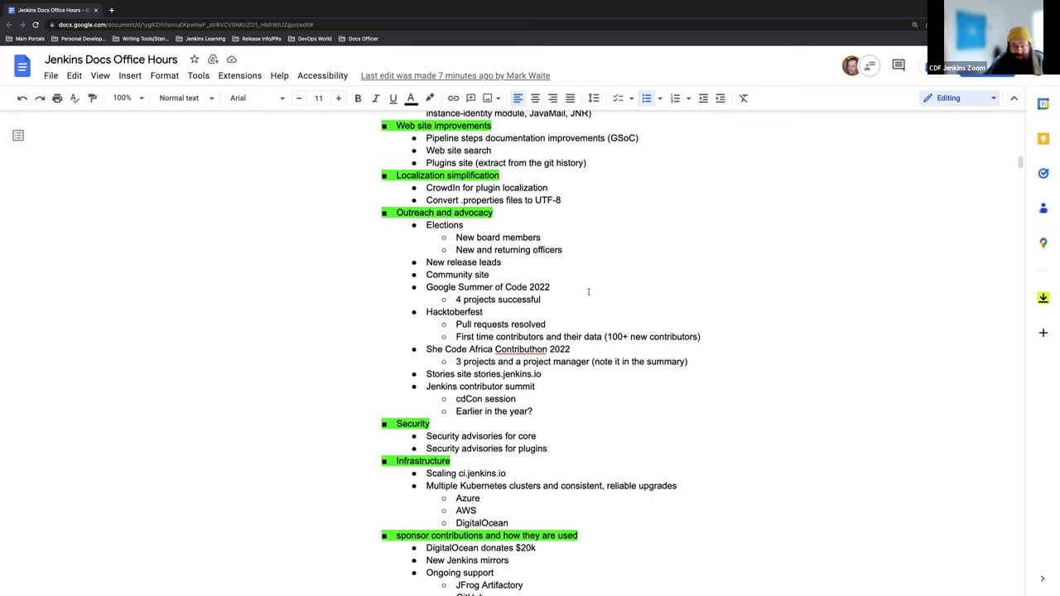
scroll(589, 291, down, 2)
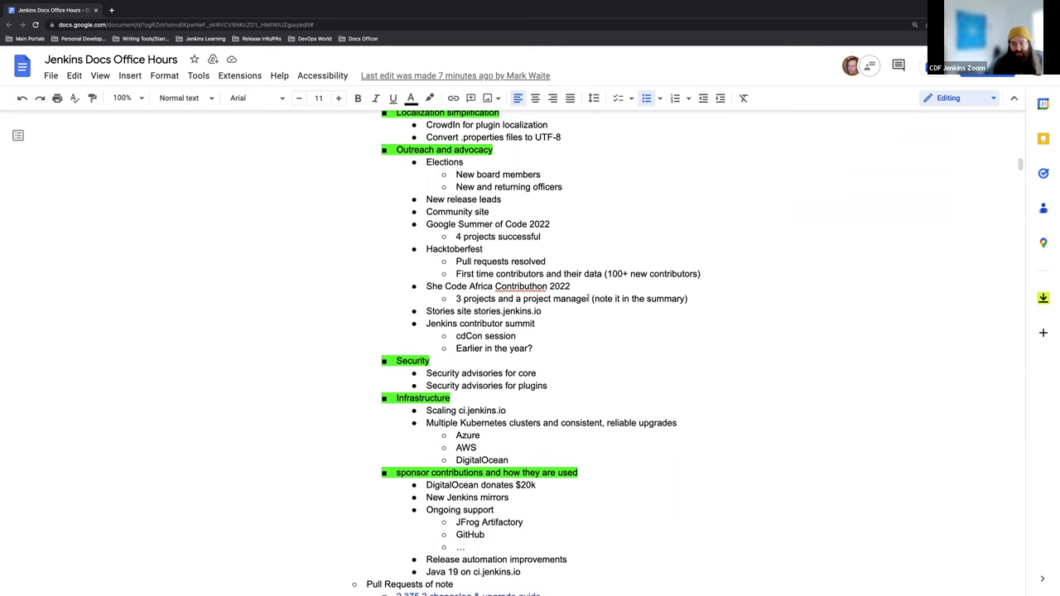
scroll(587, 296, down, 1)
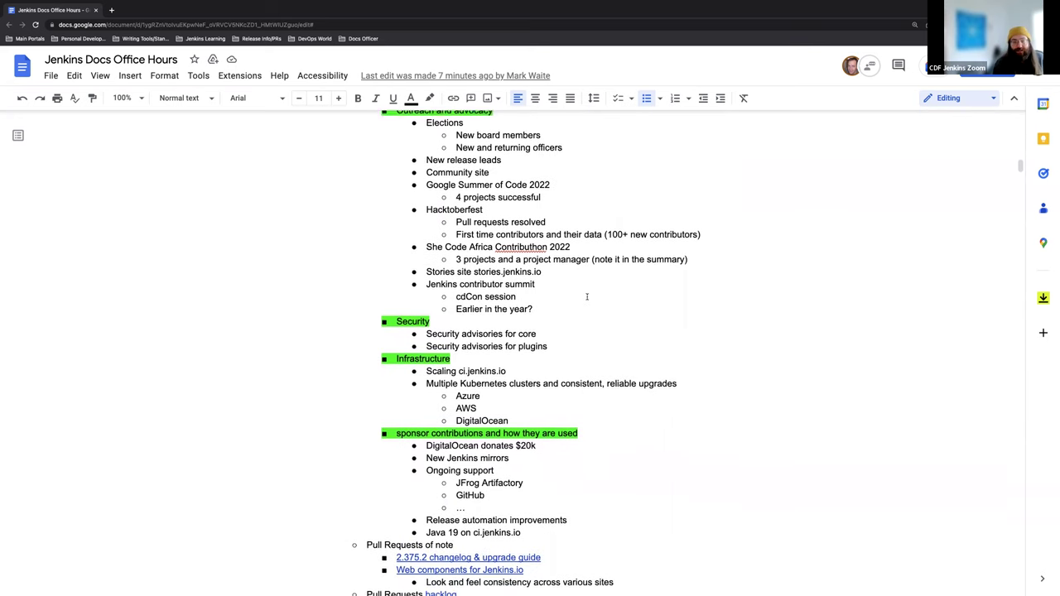
scroll(585, 298, up, 1)
scroll(593, 313, up, 1)
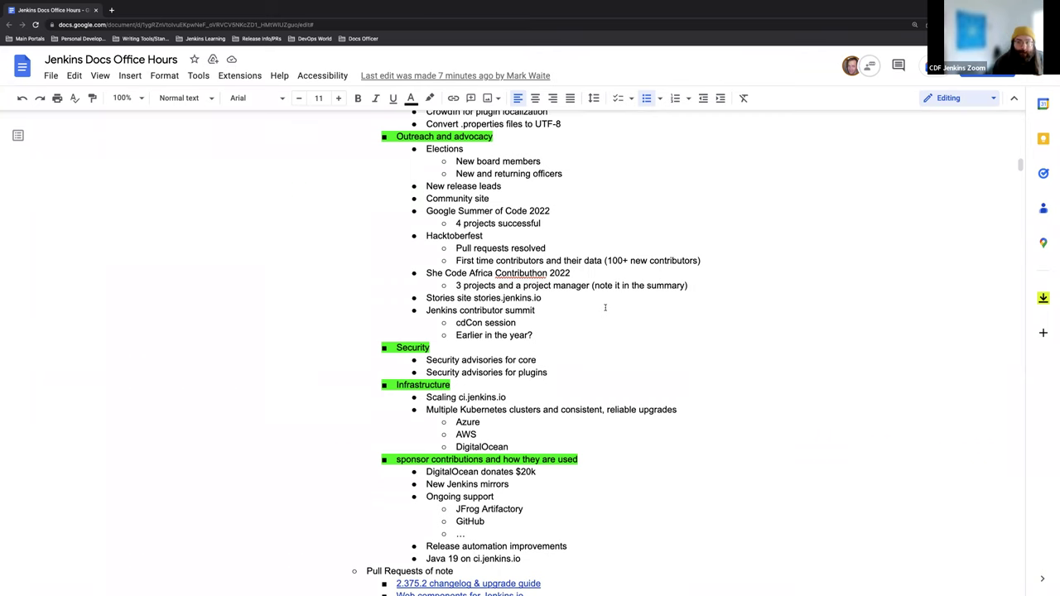
scroll(606, 309, down, 2)
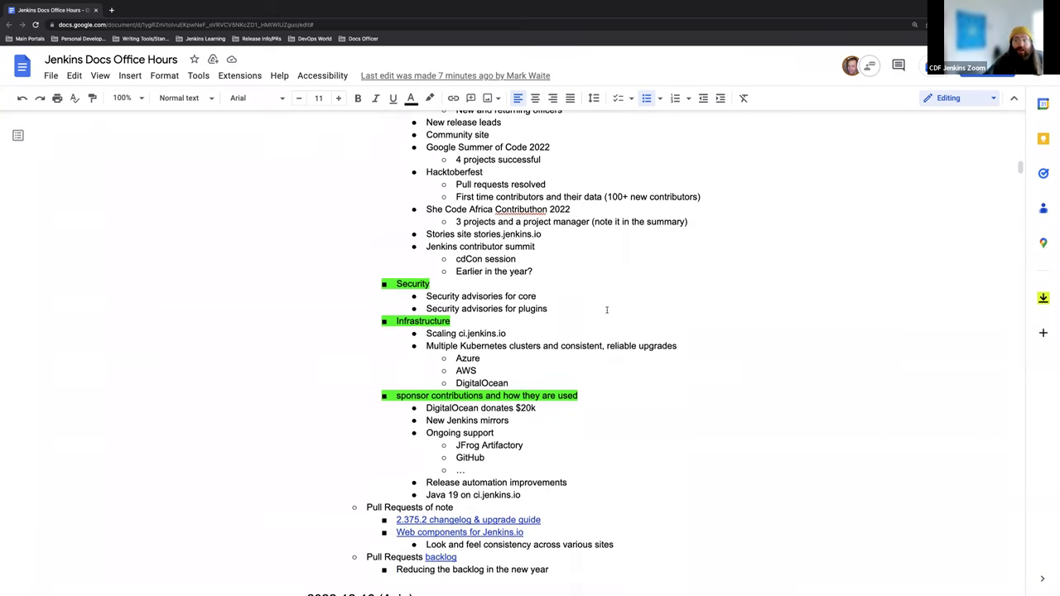
scroll(606, 309, up, 1)
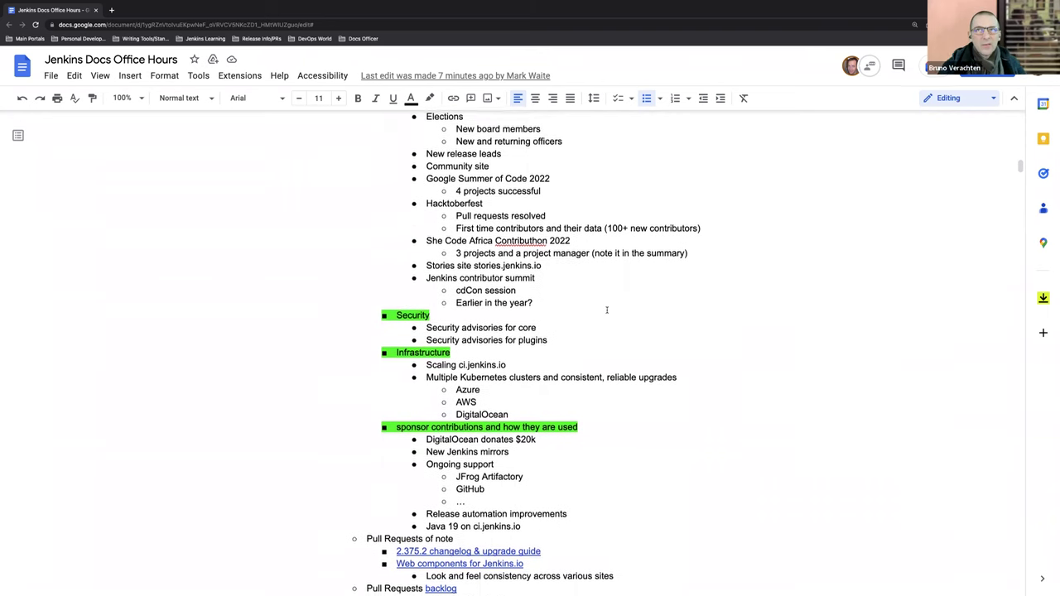
scroll(606, 309, up, 1)
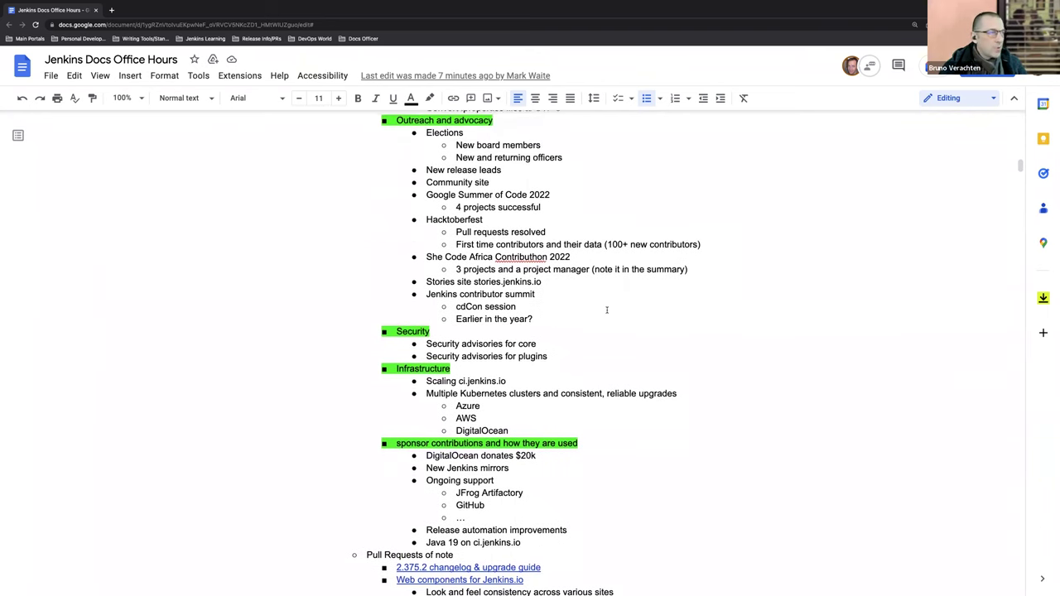
scroll(606, 309, up, 1)
scroll(606, 310, down, 1)
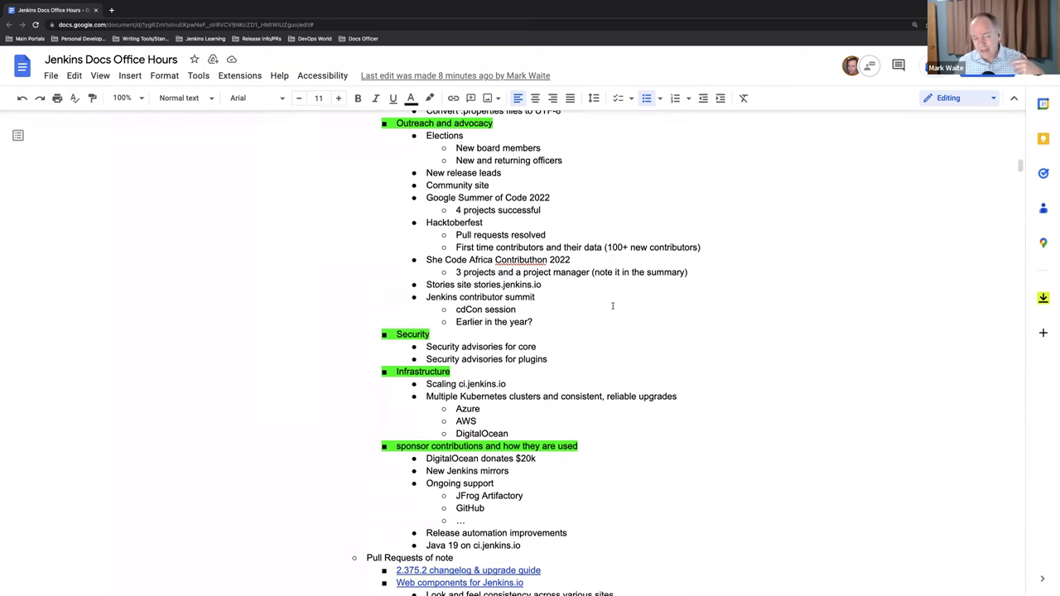
scroll(613, 306, up, 1)
scroll(613, 305, up, 5)
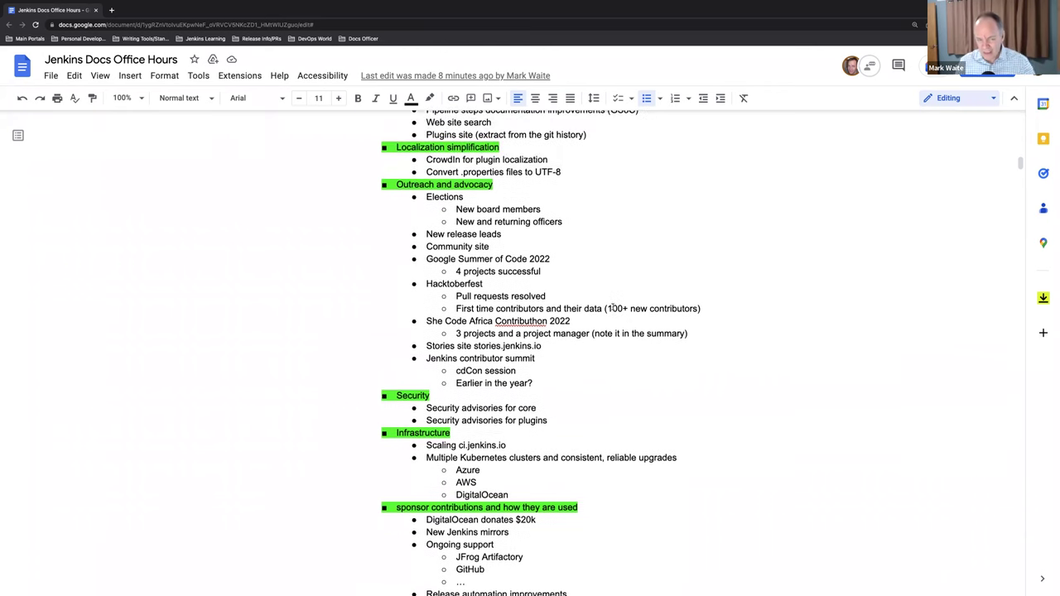
scroll(612, 307, up, 8)
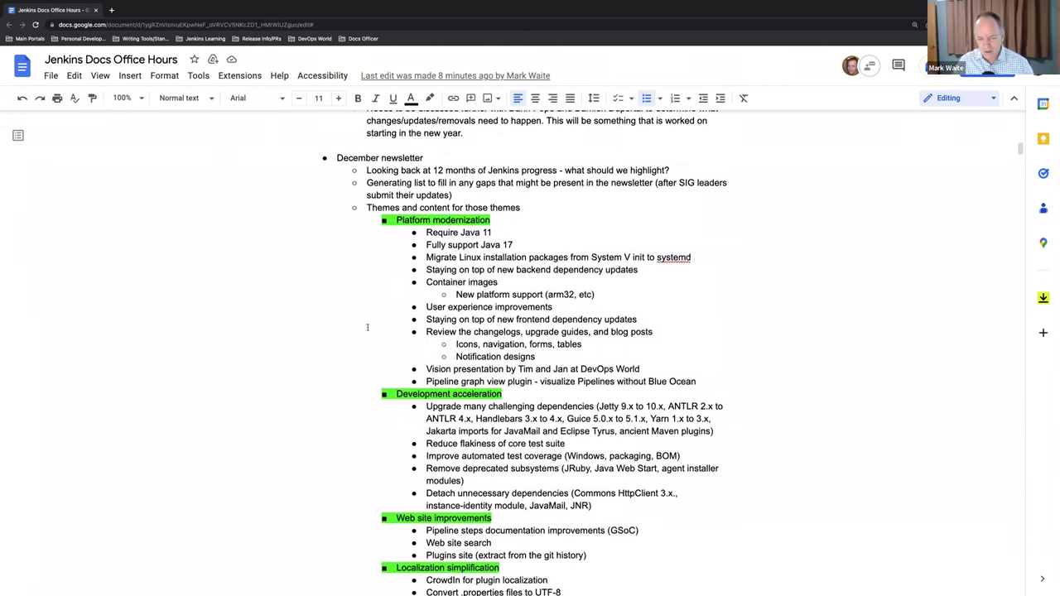
scroll(291, 345, down, 2)
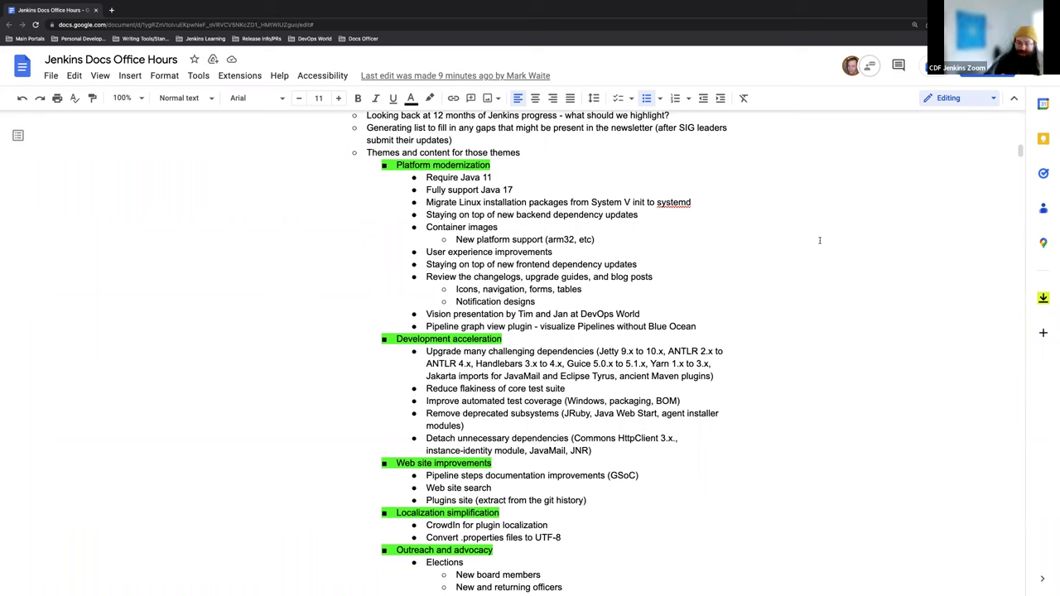
scroll(752, 280, down, 4)
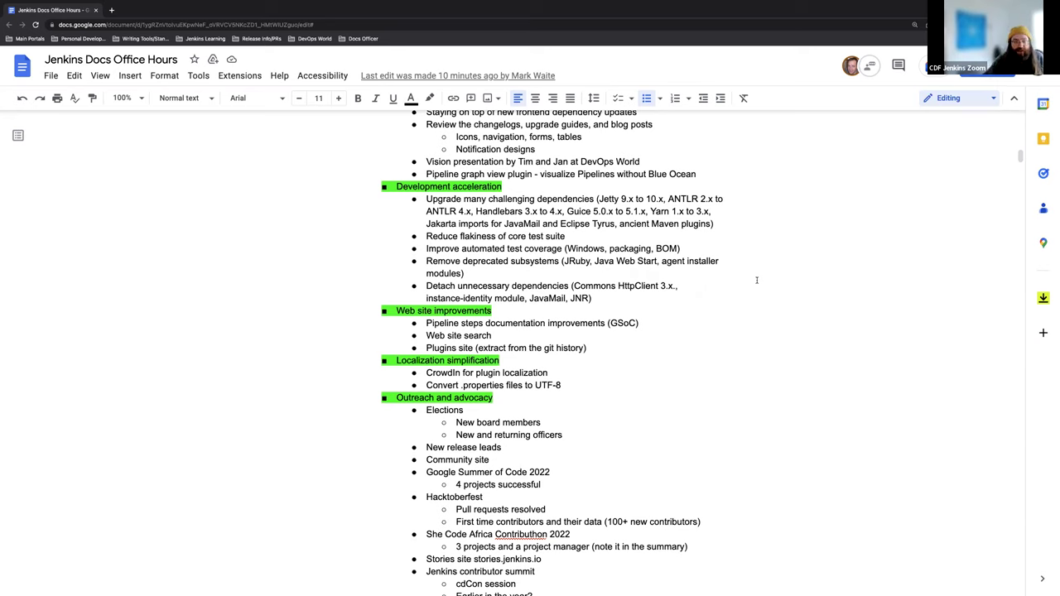
scroll(757, 281, down, 3)
scroll(757, 283, down, 7)
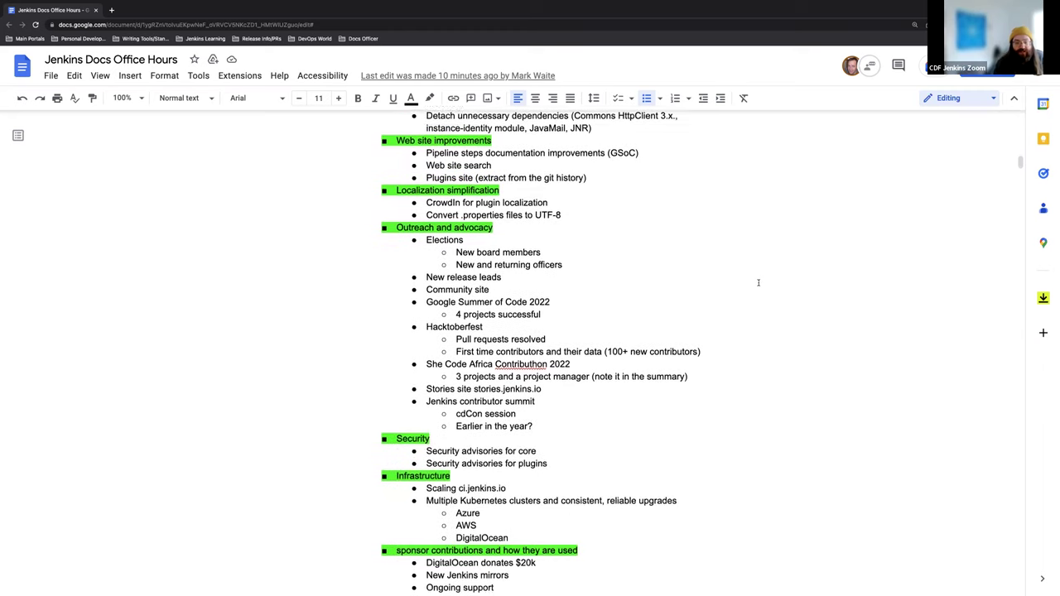
scroll(755, 284, down, 2)
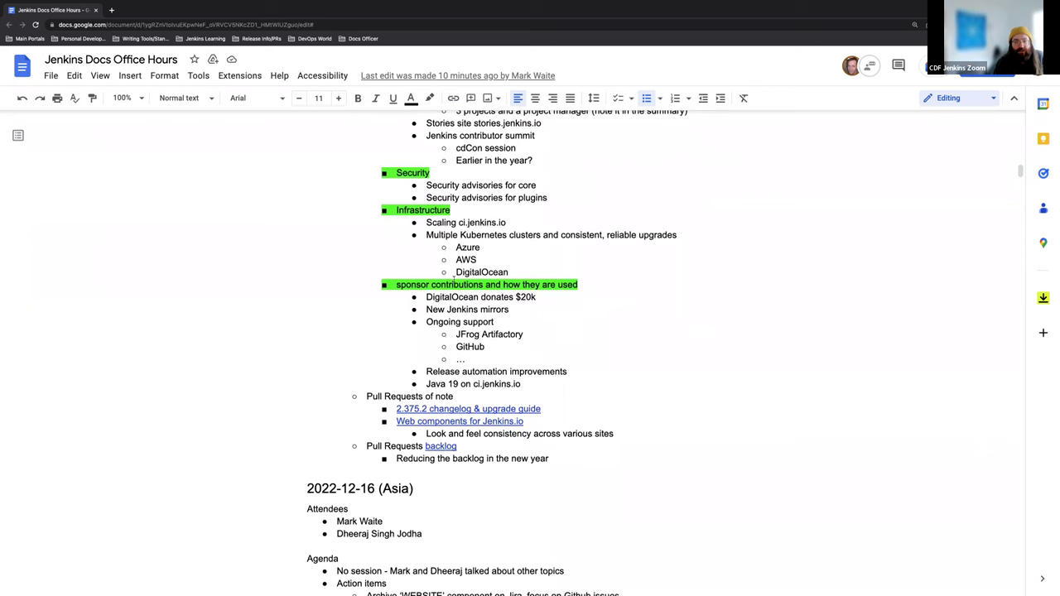
scroll(473, 237, up, 9)
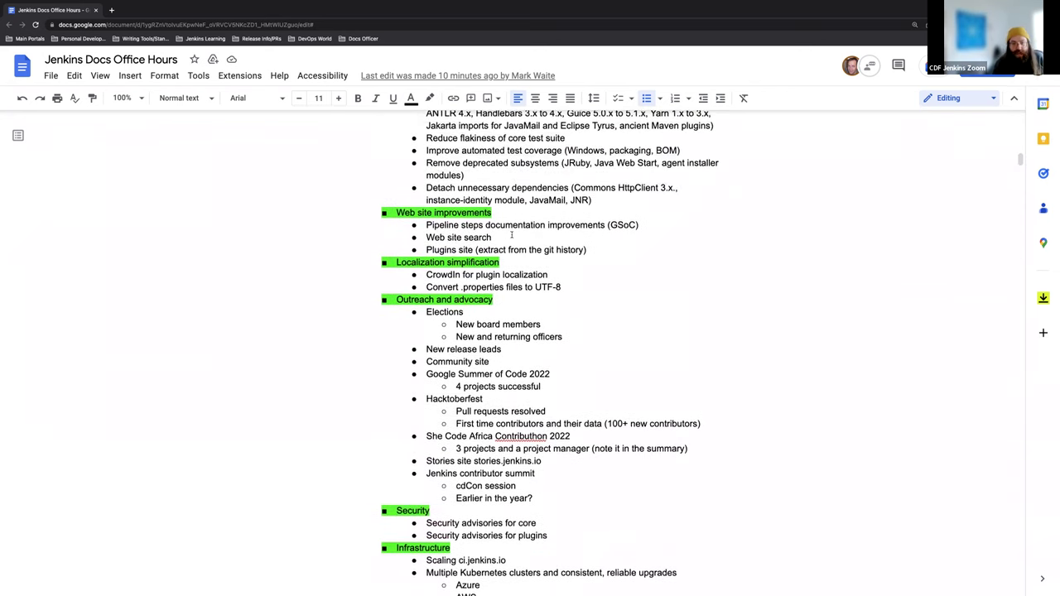
scroll(512, 238, up, 2)
scroll(511, 238, up, 1)
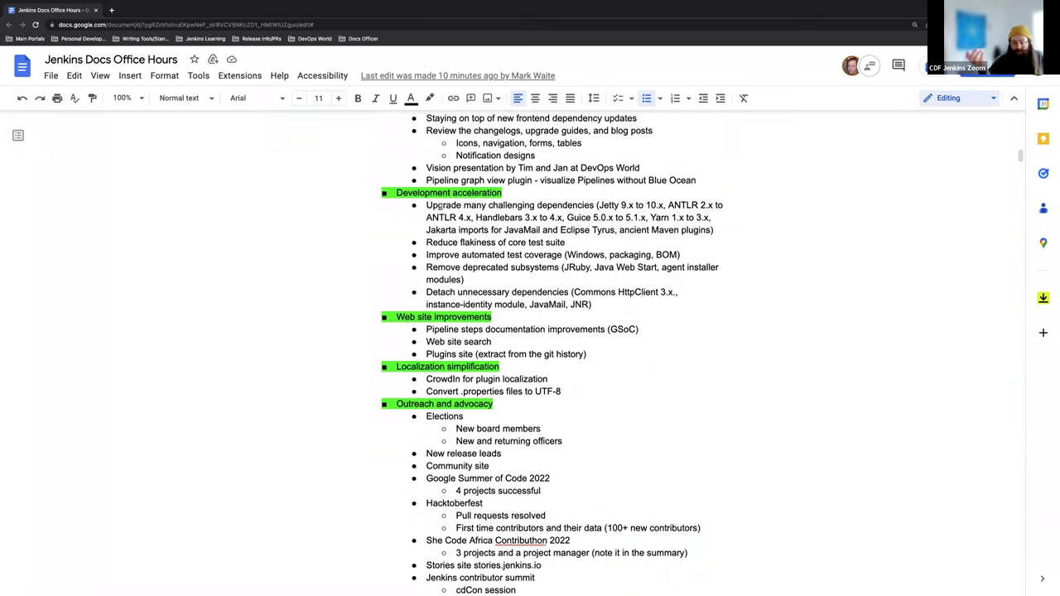
scroll(625, 234, down, 10)
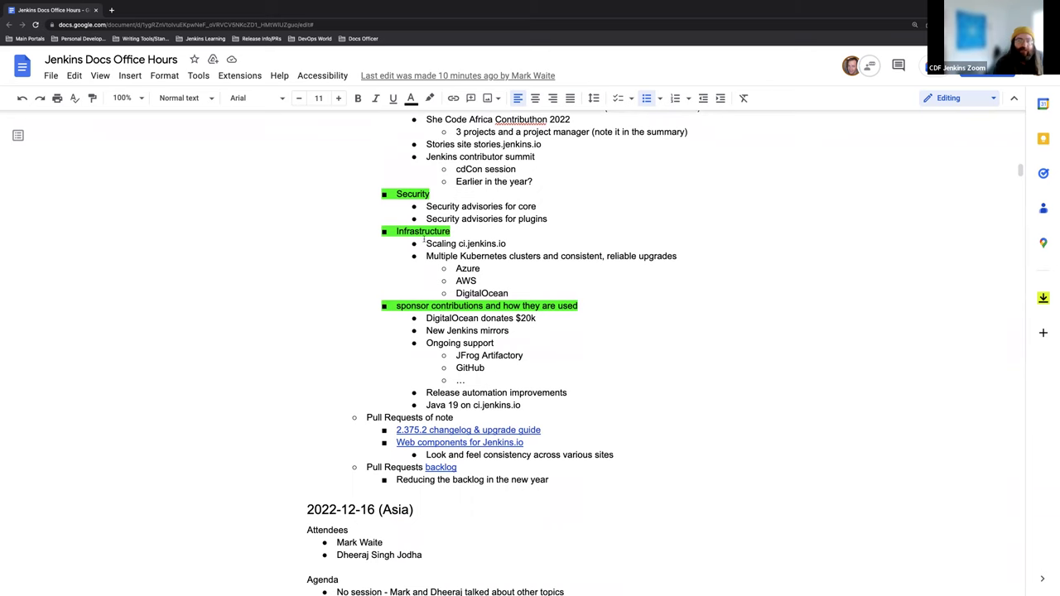
scroll(493, 286, down, 2)
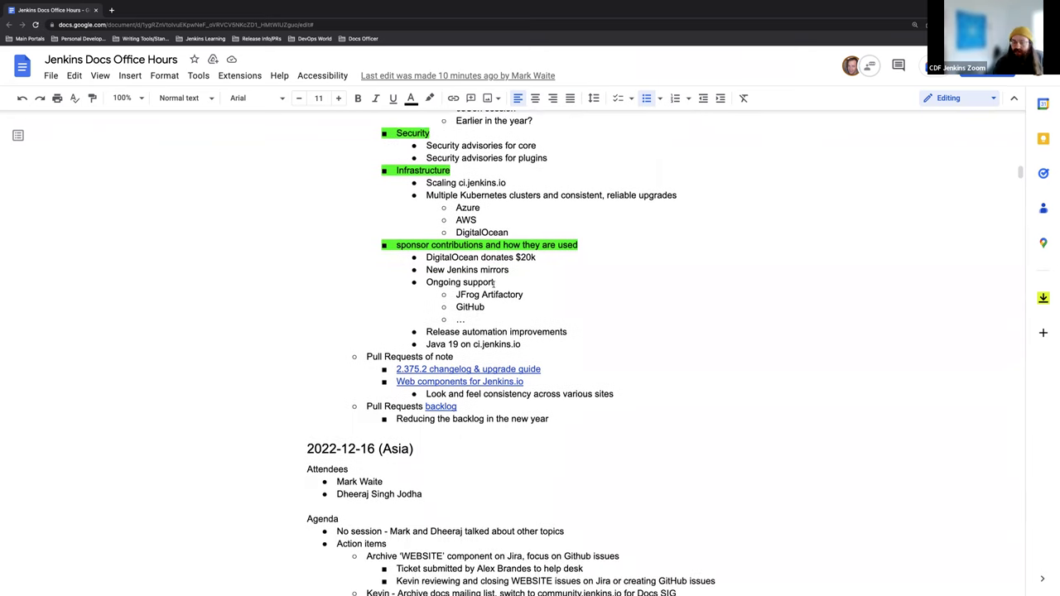
scroll(493, 282, up, 1)
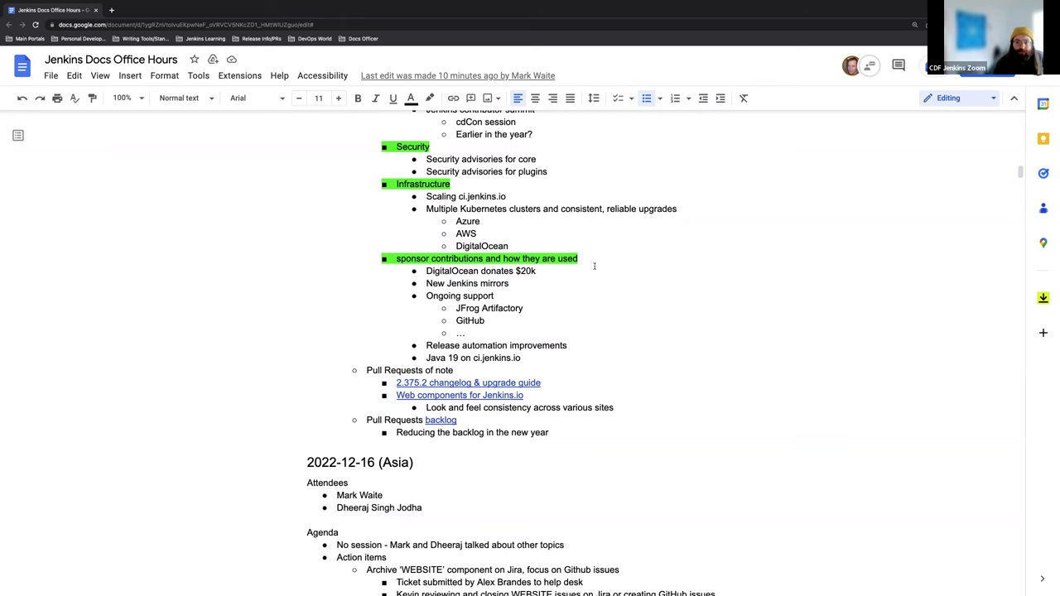
scroll(594, 266, down, 2)
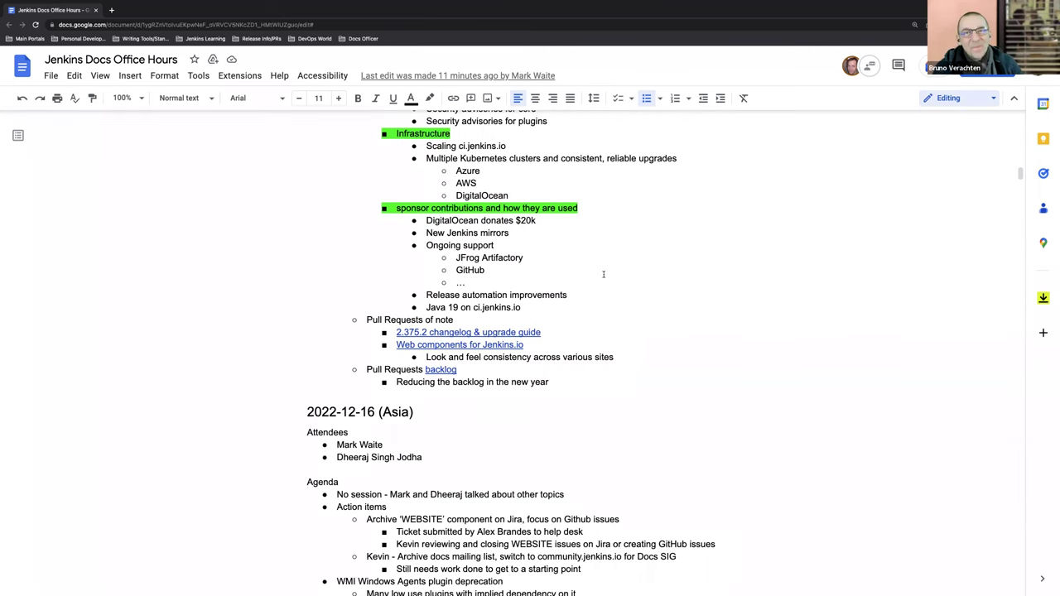
scroll(613, 263, down, 1)
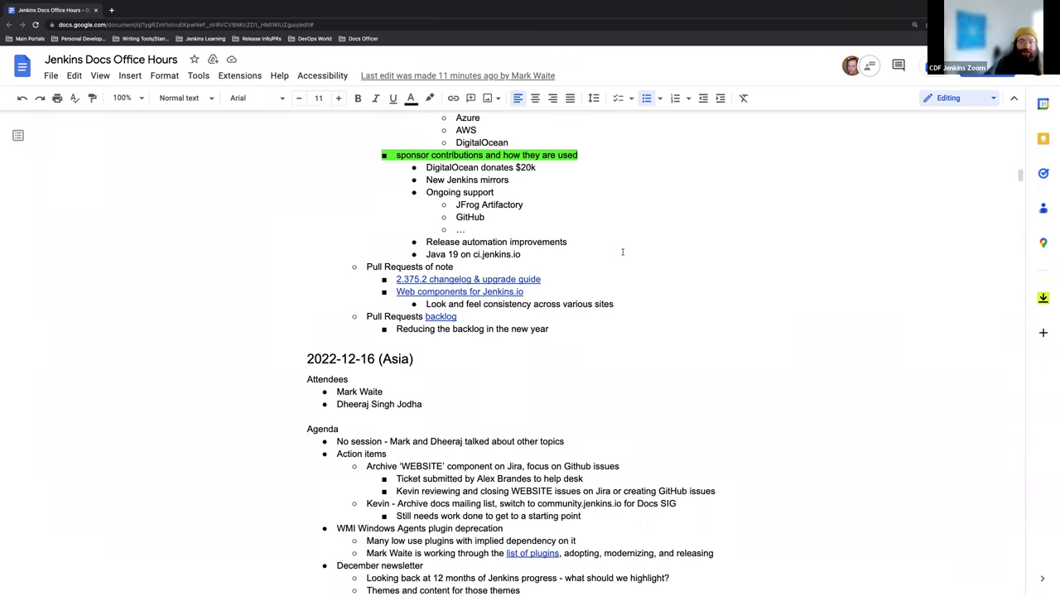
scroll(464, 260, down, 1)
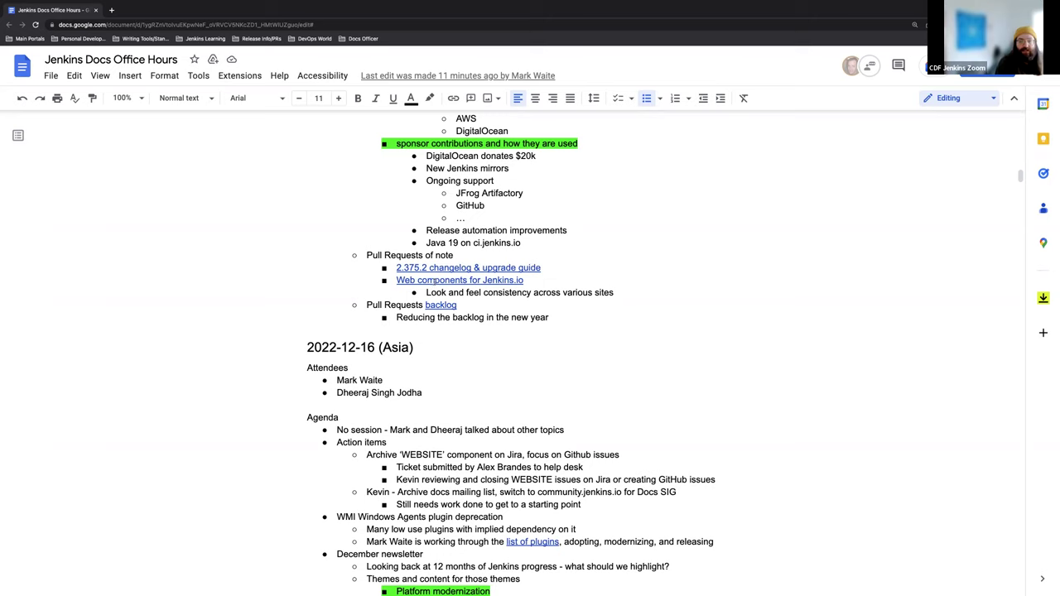
Open the 'Web components for Jenkins.io' pull request #5668 and browse its changed files
click(471, 280)
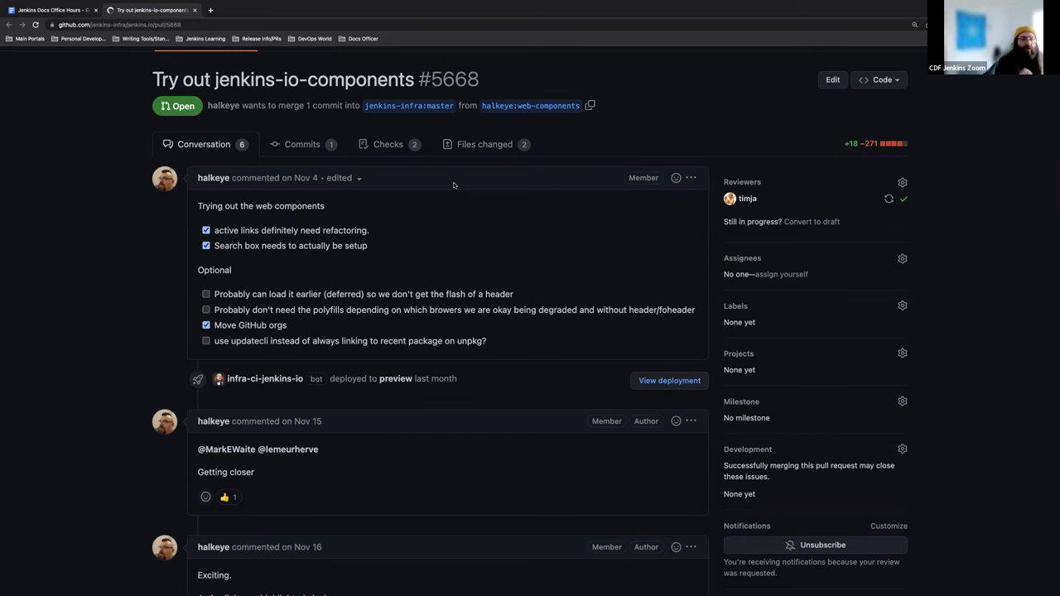
click(485, 144)
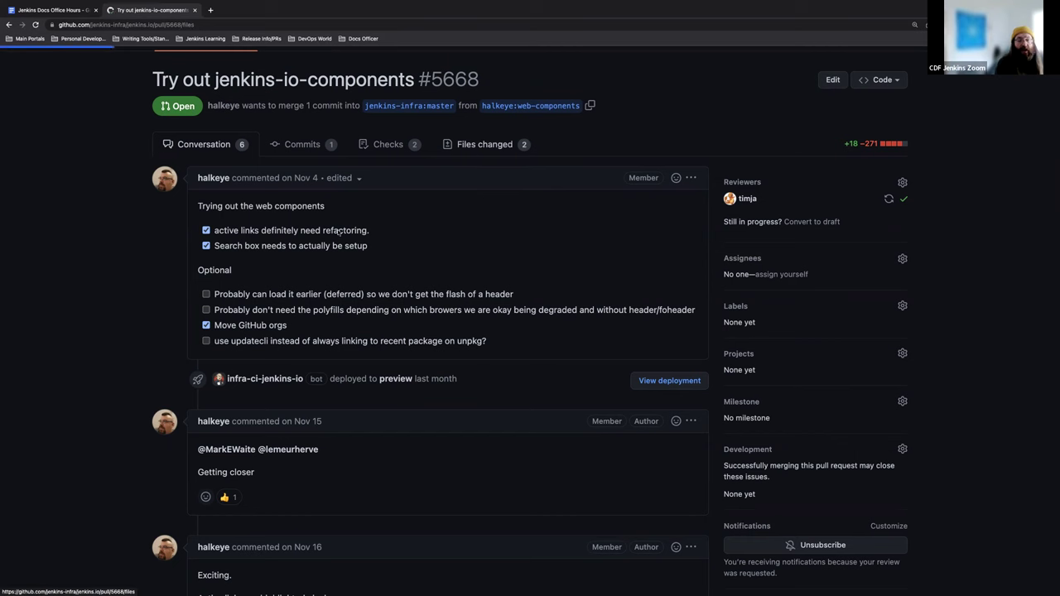
scroll(340, 233, down, 5)
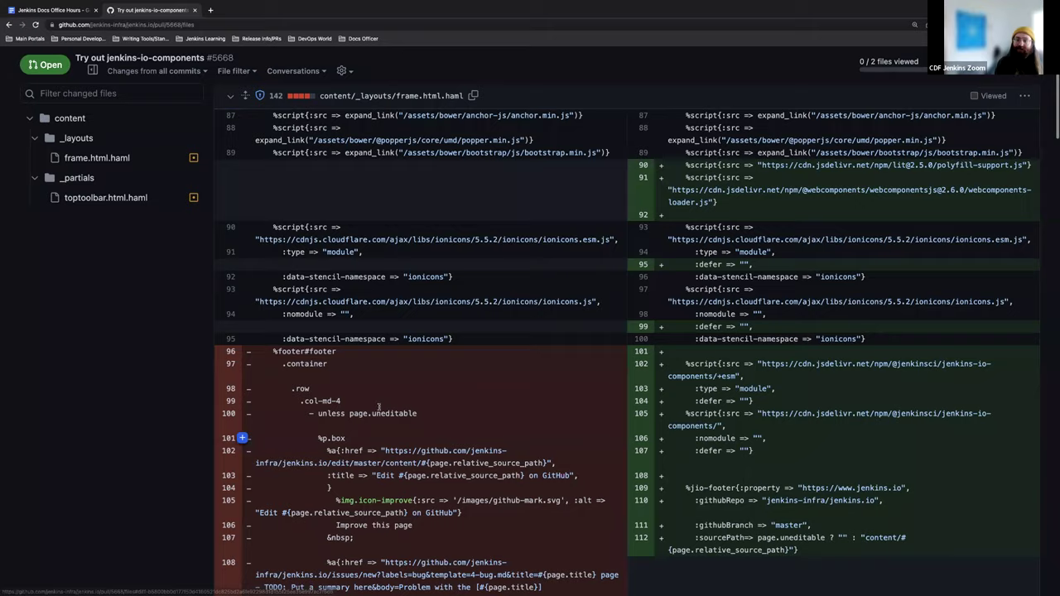
scroll(379, 405, down, 5)
scroll(370, 396, up, 4)
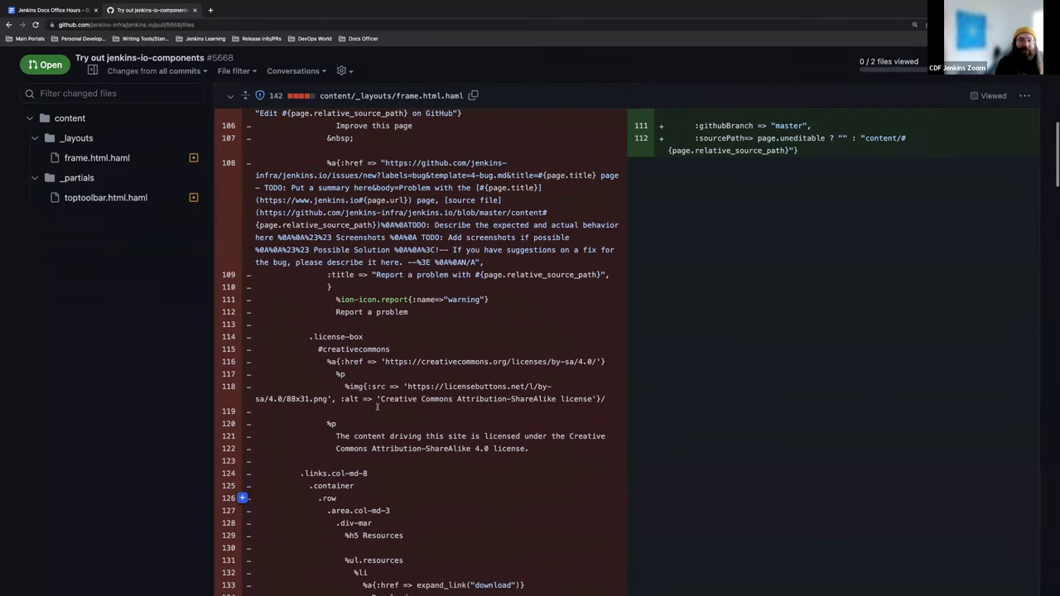
scroll(367, 388, up, 5)
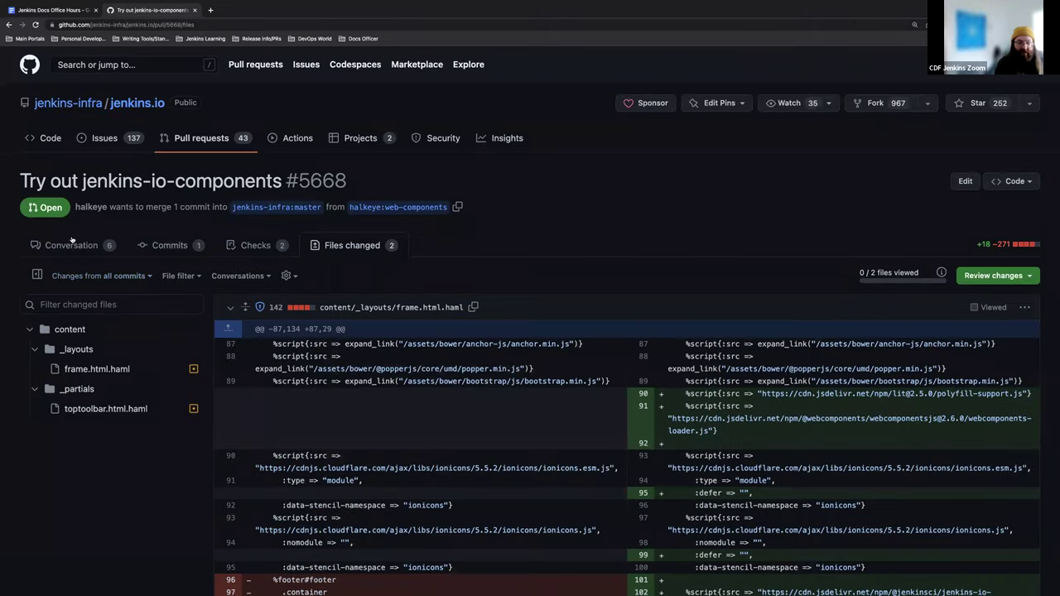
Return to the pull request's Conversation tab and scroll through its timeline
click(54, 249)
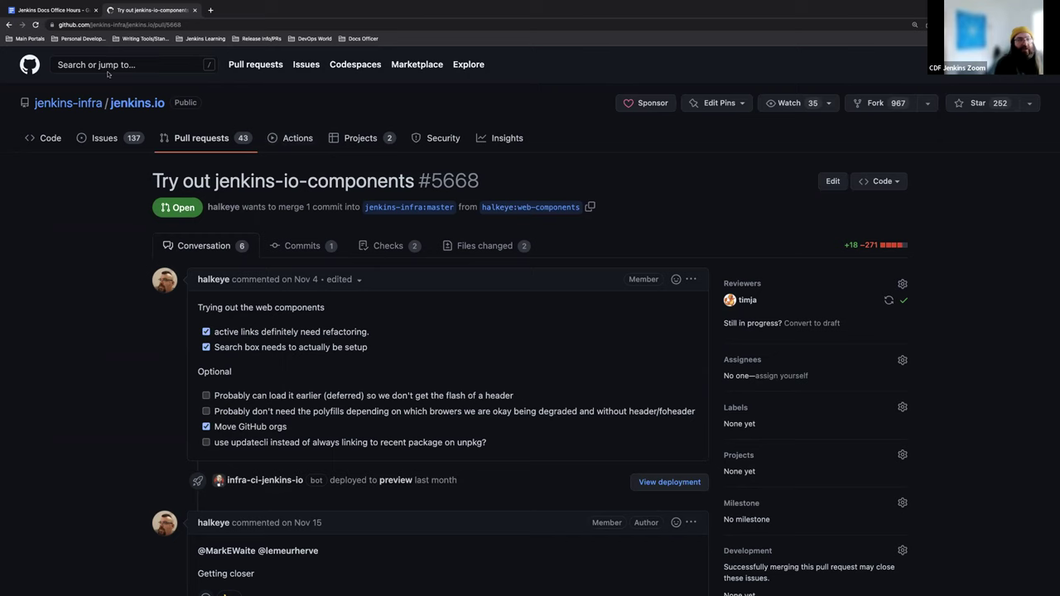
scroll(353, 299, down, 1)
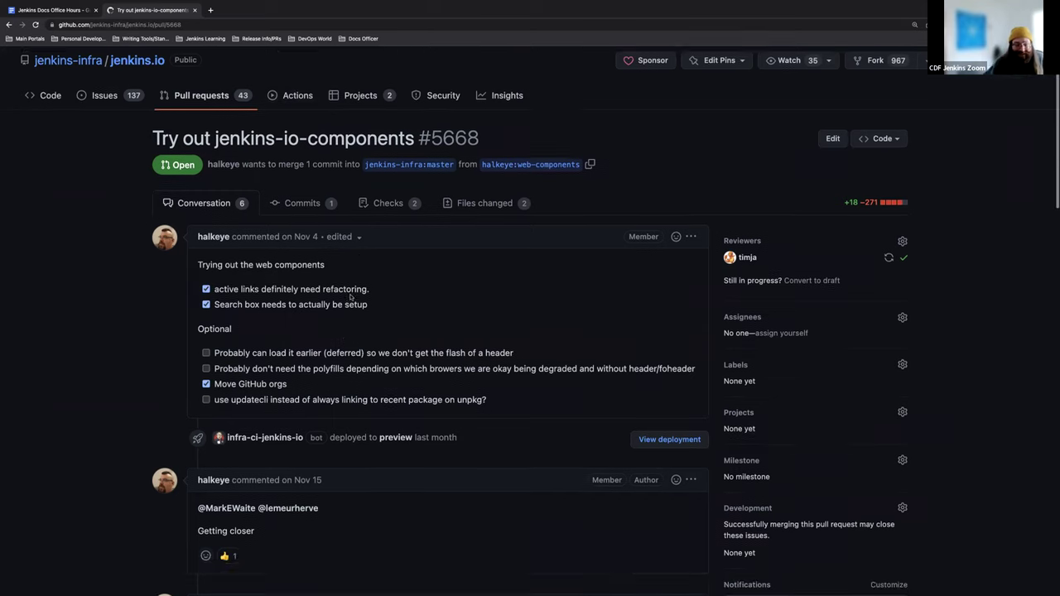
scroll(344, 291, down, 10)
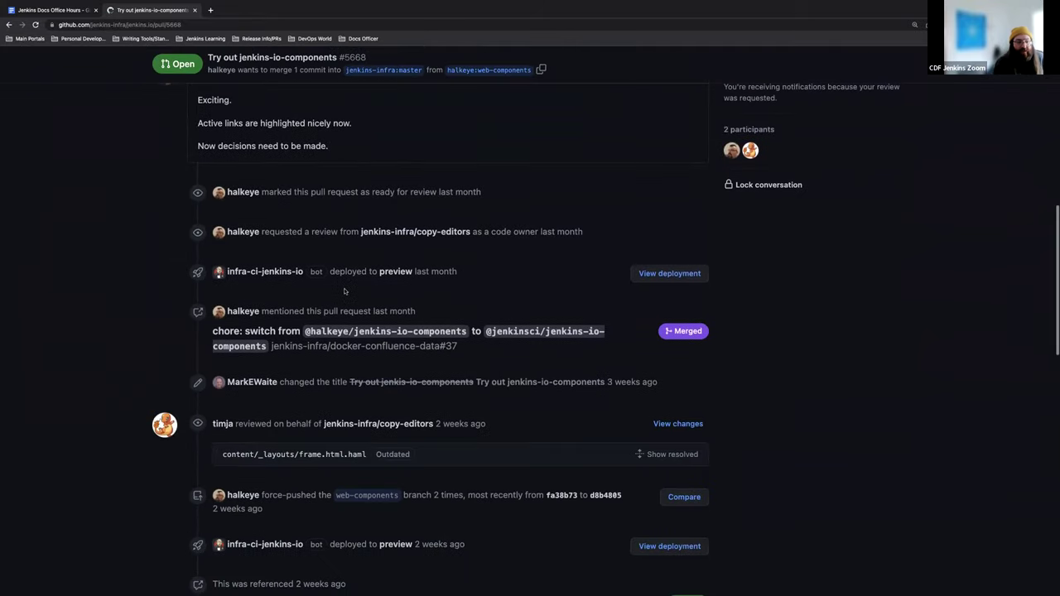
scroll(344, 289, down, 2)
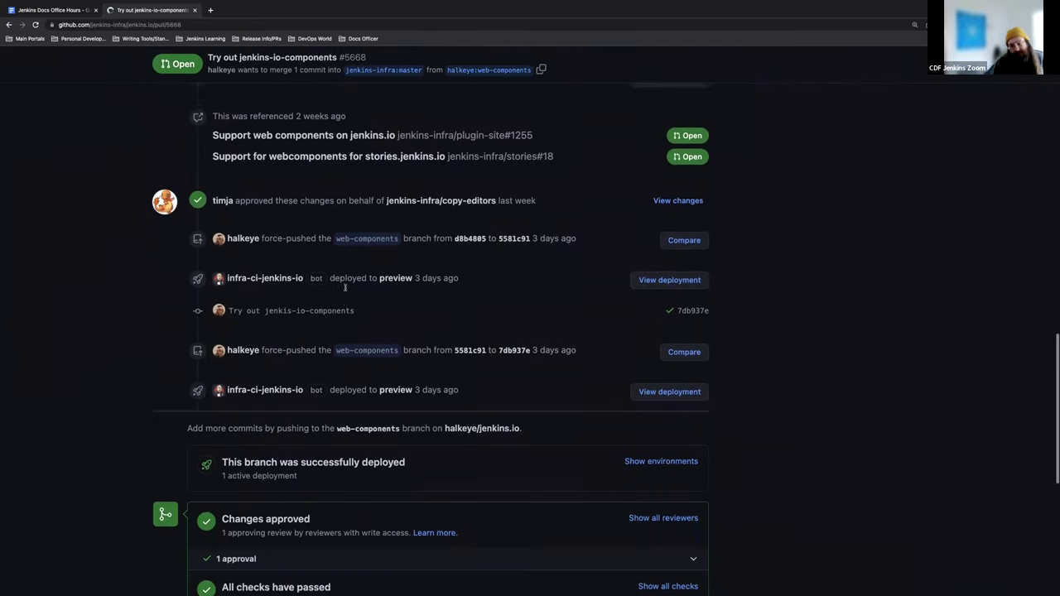
scroll(345, 290, up, 3)
scroll(345, 289, up, 10)
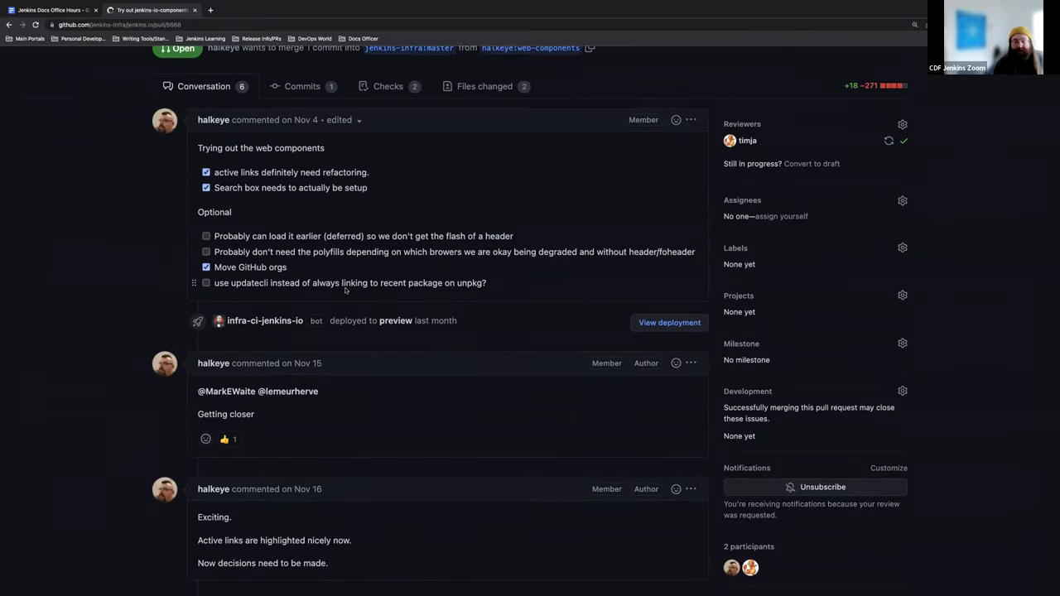
scroll(432, 268, up, 2)
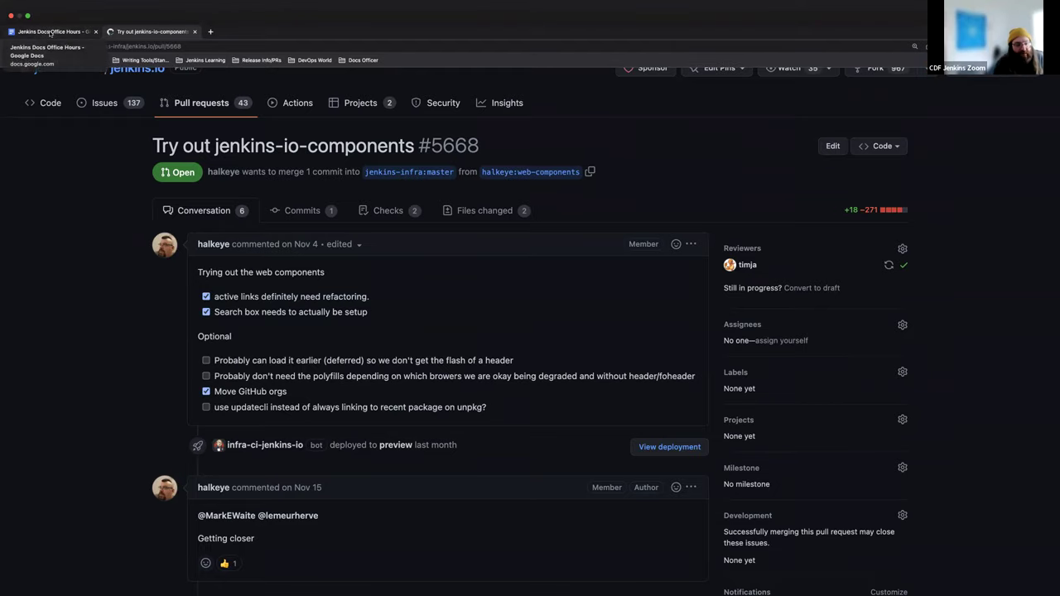
Go back to the notes, close the link preview, and scroll the jenkins.io open pull requests list
click(50, 32)
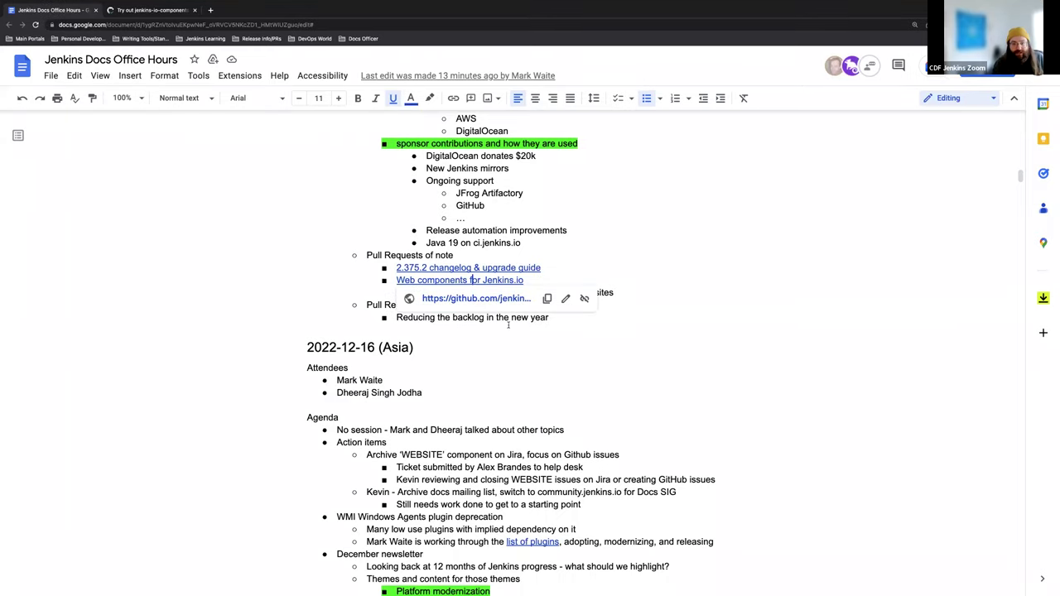
click(626, 259)
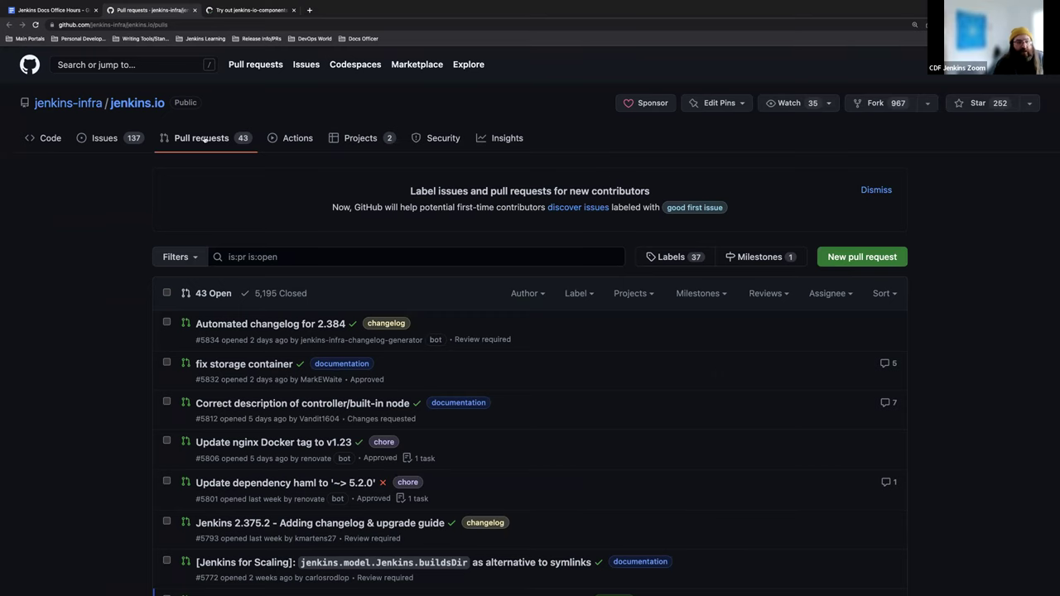
scroll(264, 163, down, 1)
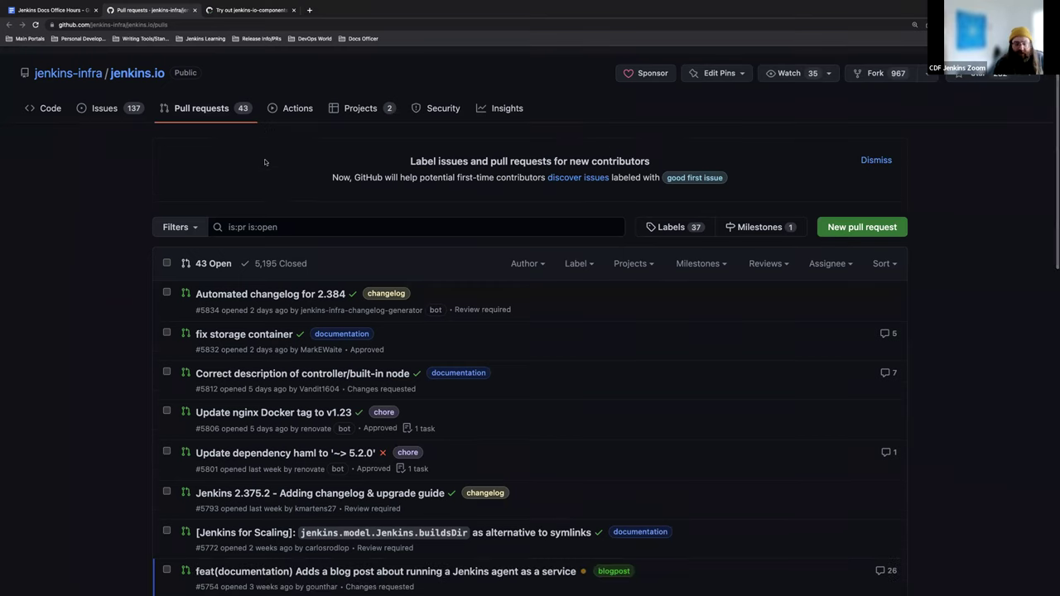
scroll(265, 163, down, 1)
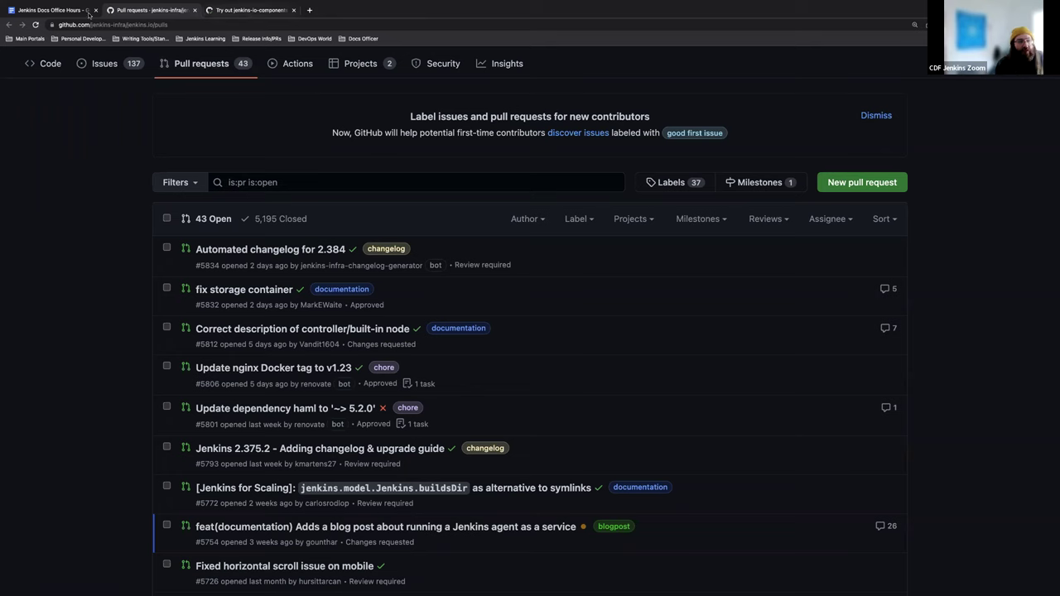
Close the backlog link card in the office hours notes and scroll up to the 2022-12-22 (EU/US) heading
click(61, 10)
click(626, 220)
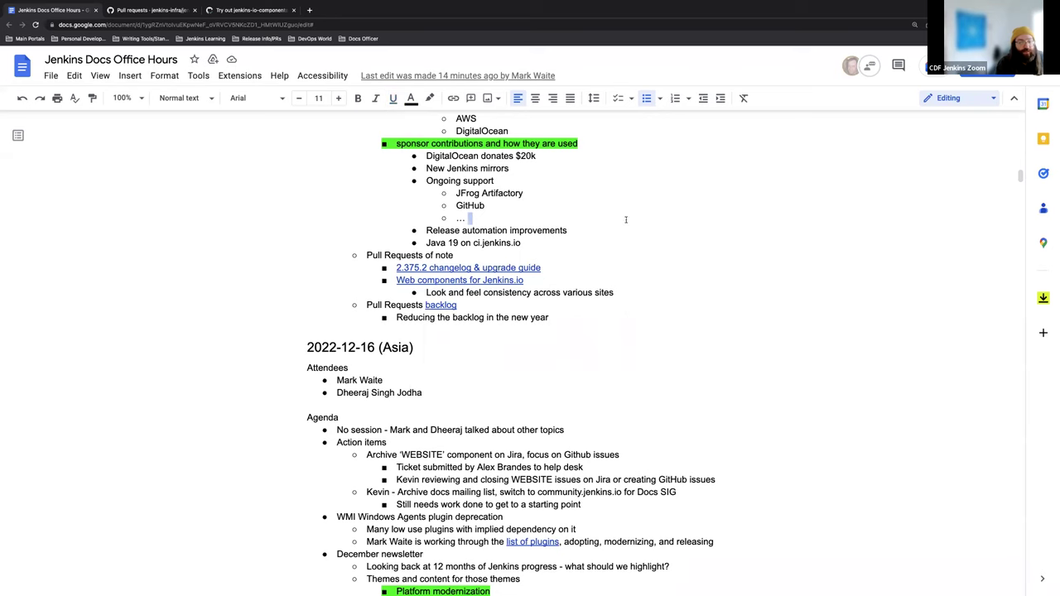
scroll(666, 231, up, 3)
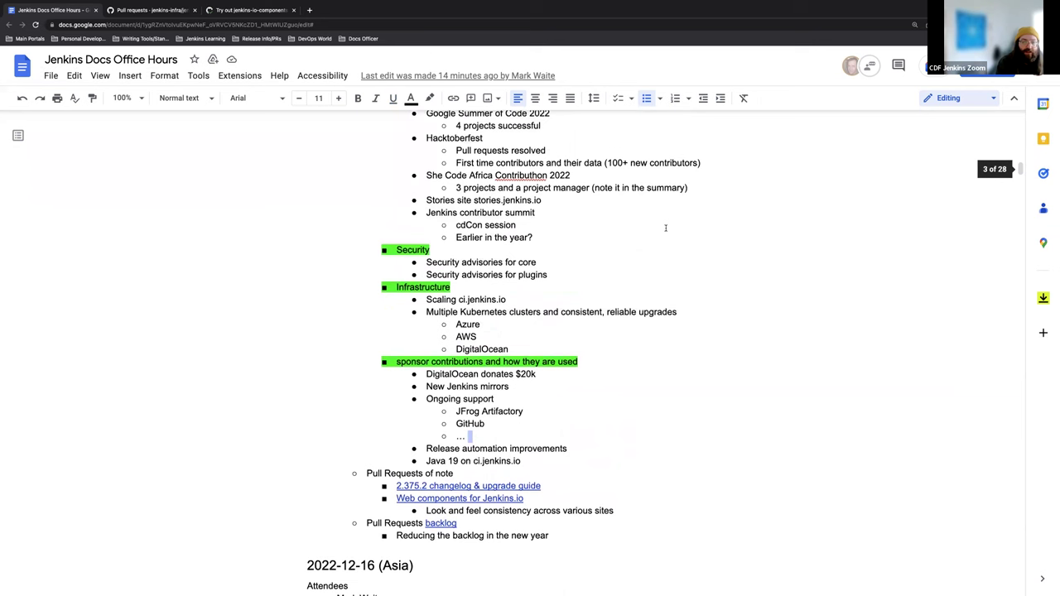
scroll(666, 228, up, 3)
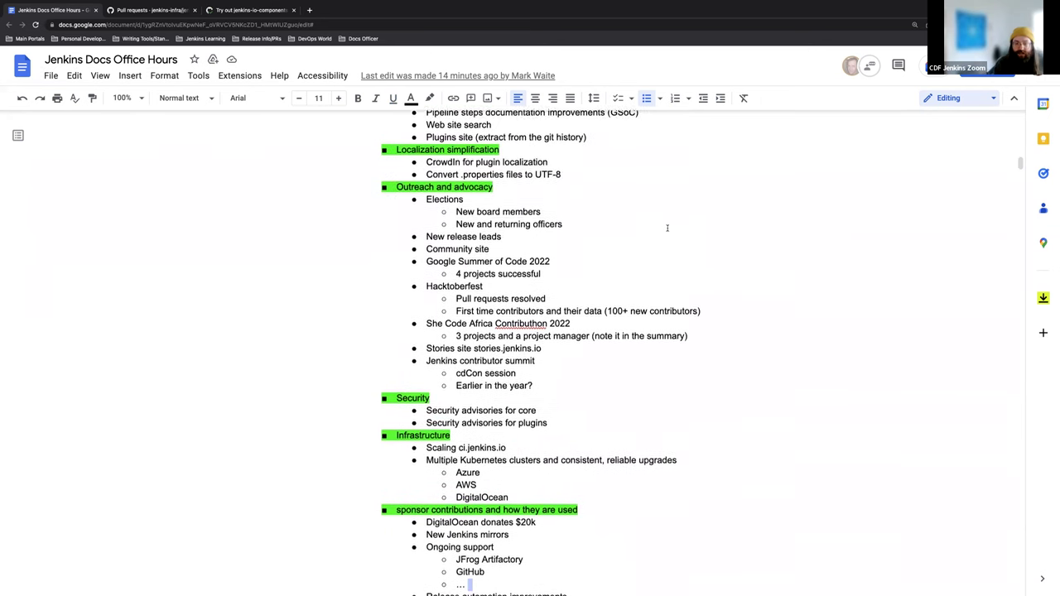
scroll(668, 228, up, 4)
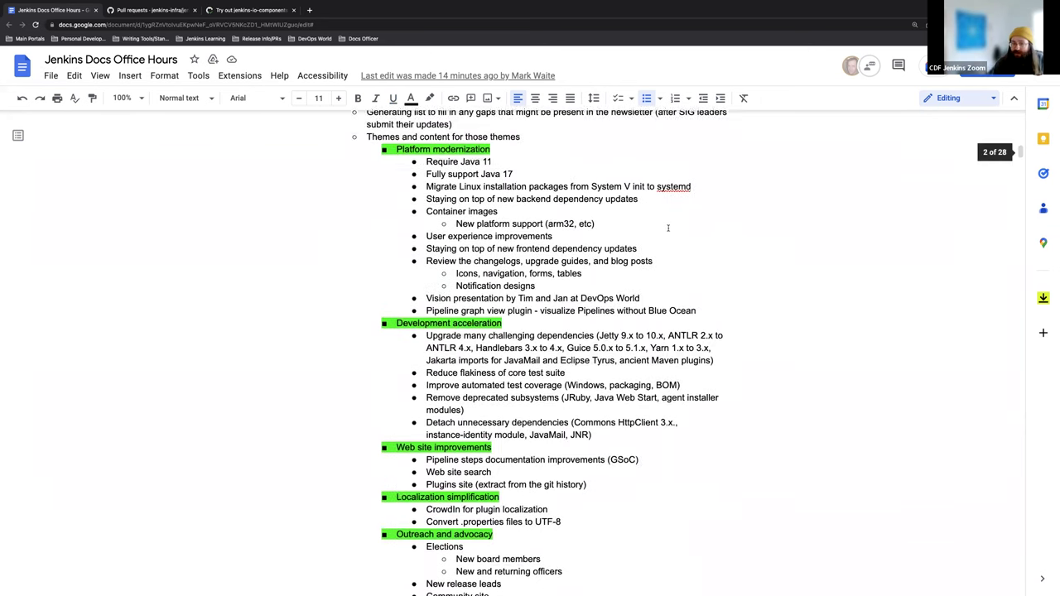
scroll(667, 227, up, 2)
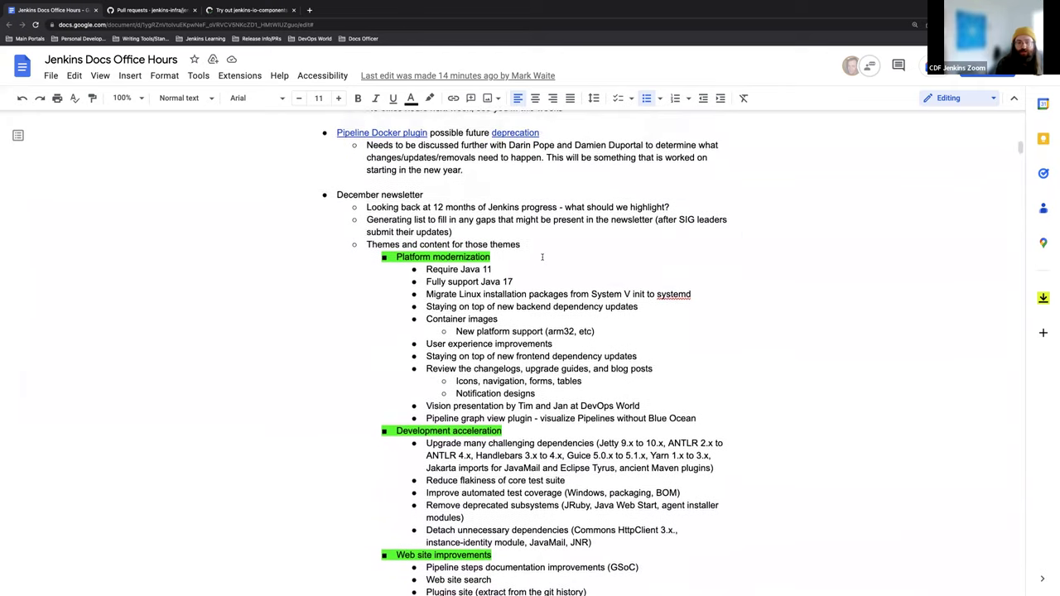
scroll(593, 208, up, 3)
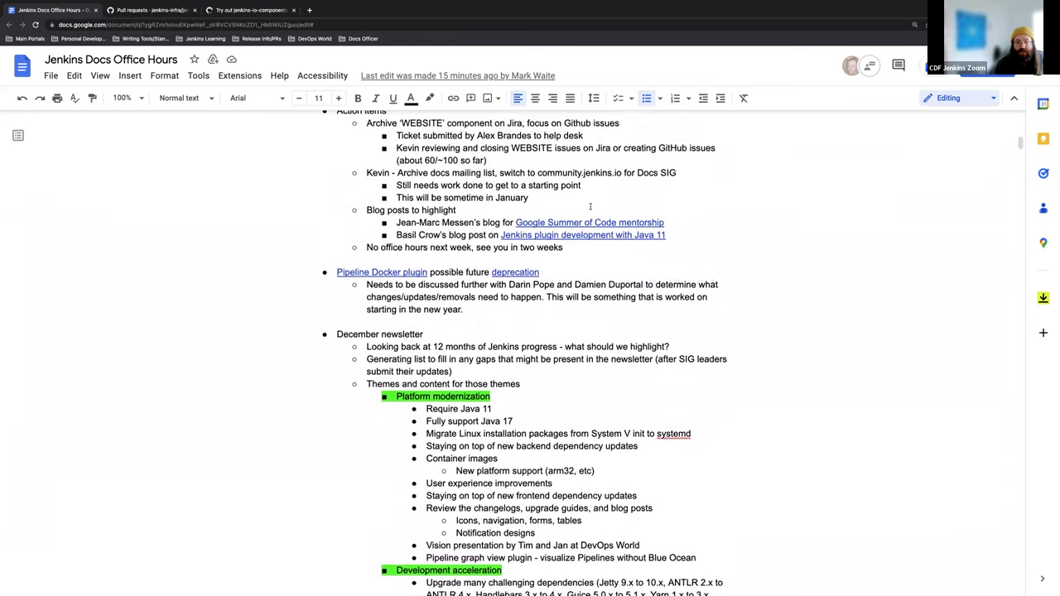
scroll(592, 208, up, 2)
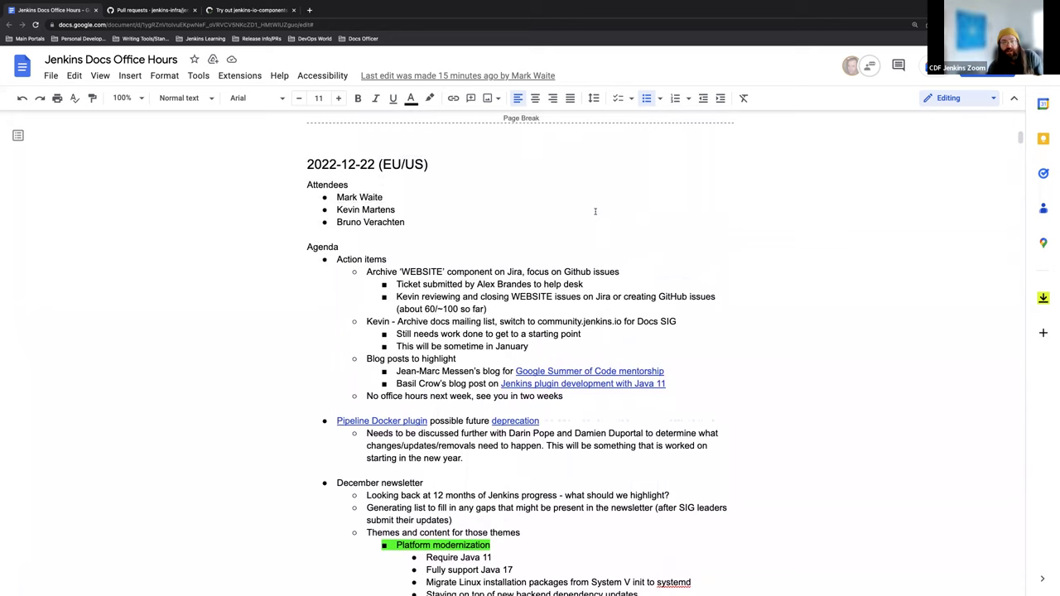